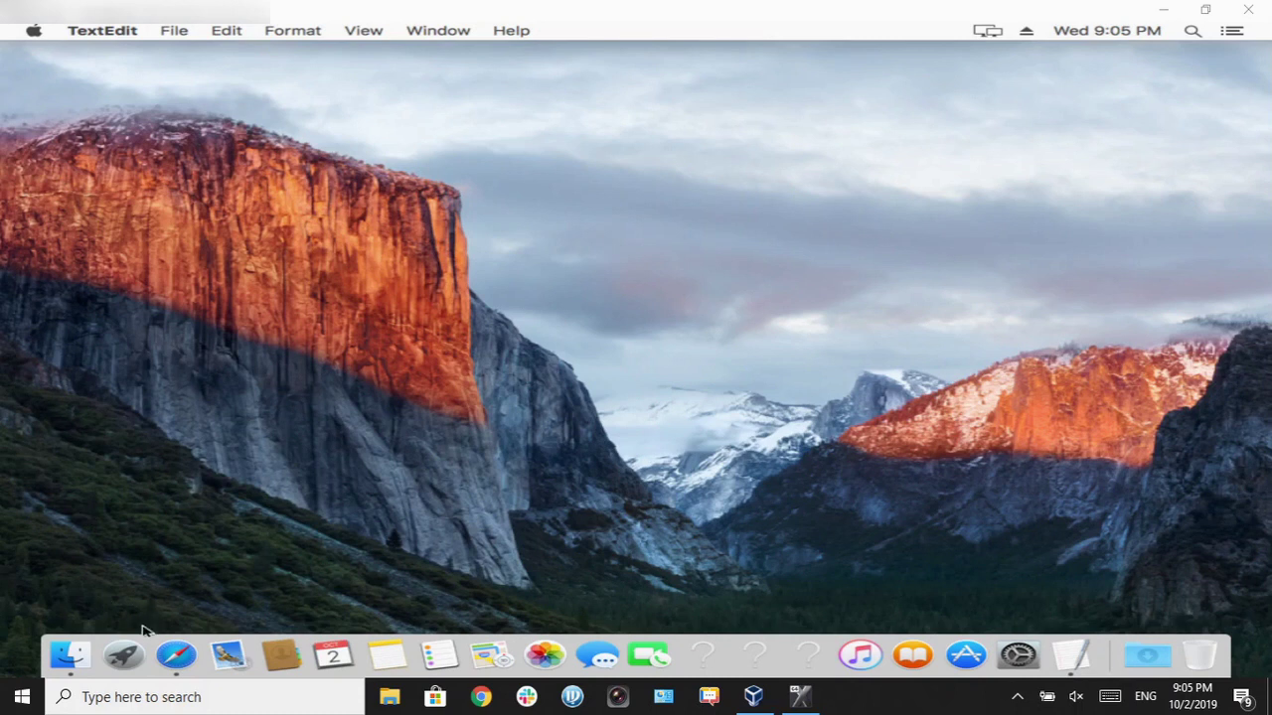
Step: Google 'ivms 4200' in Safari and open the Hikvision client software download result
click(176, 655)
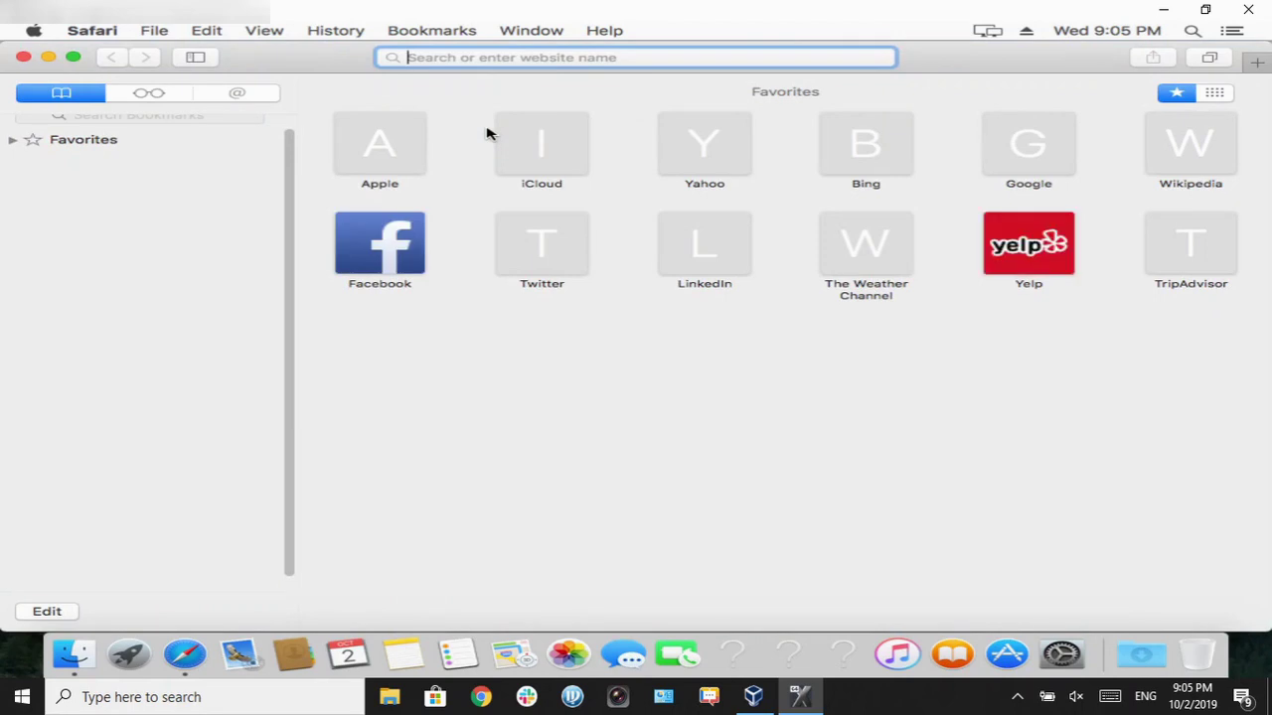
text(iv)
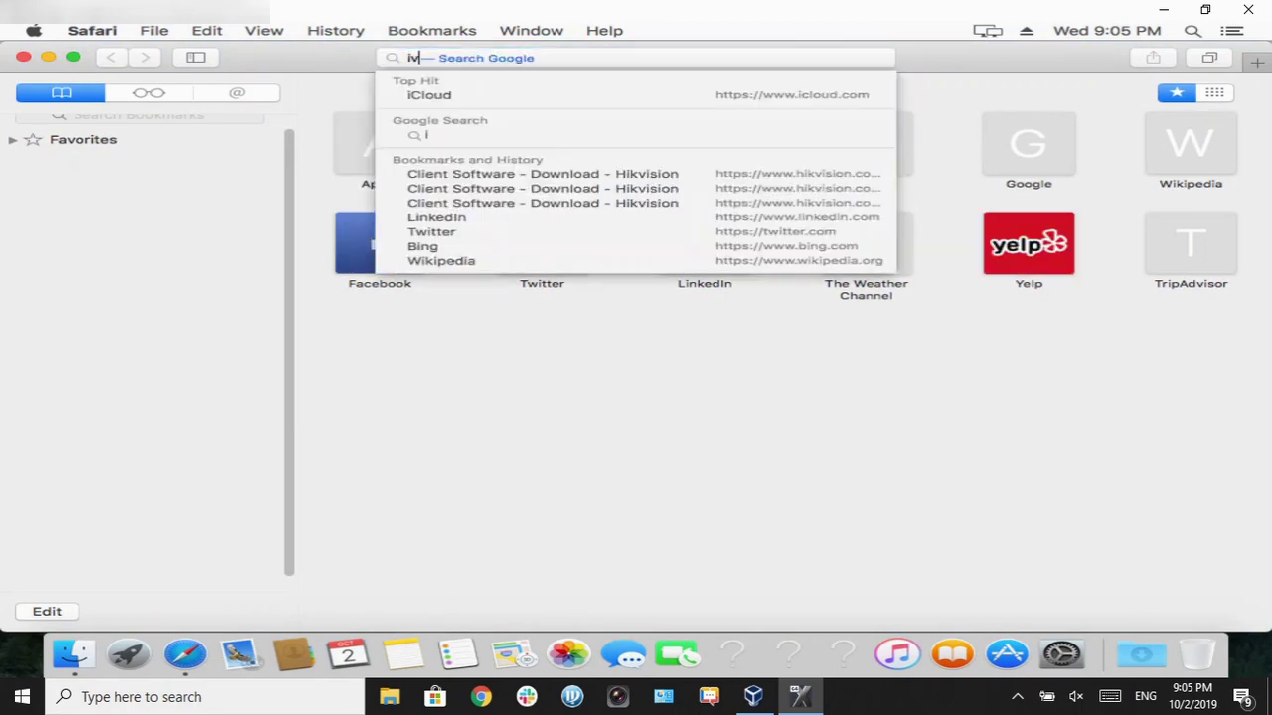
text(ms 4200)
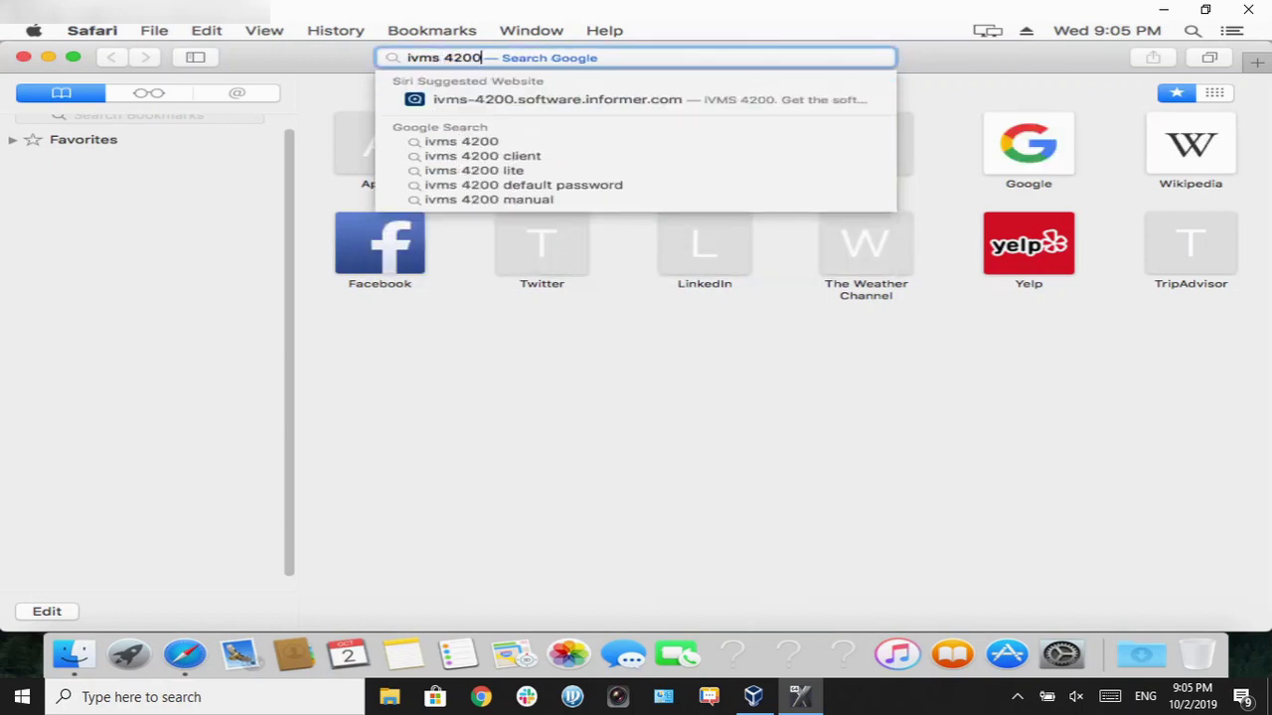
key(Return)
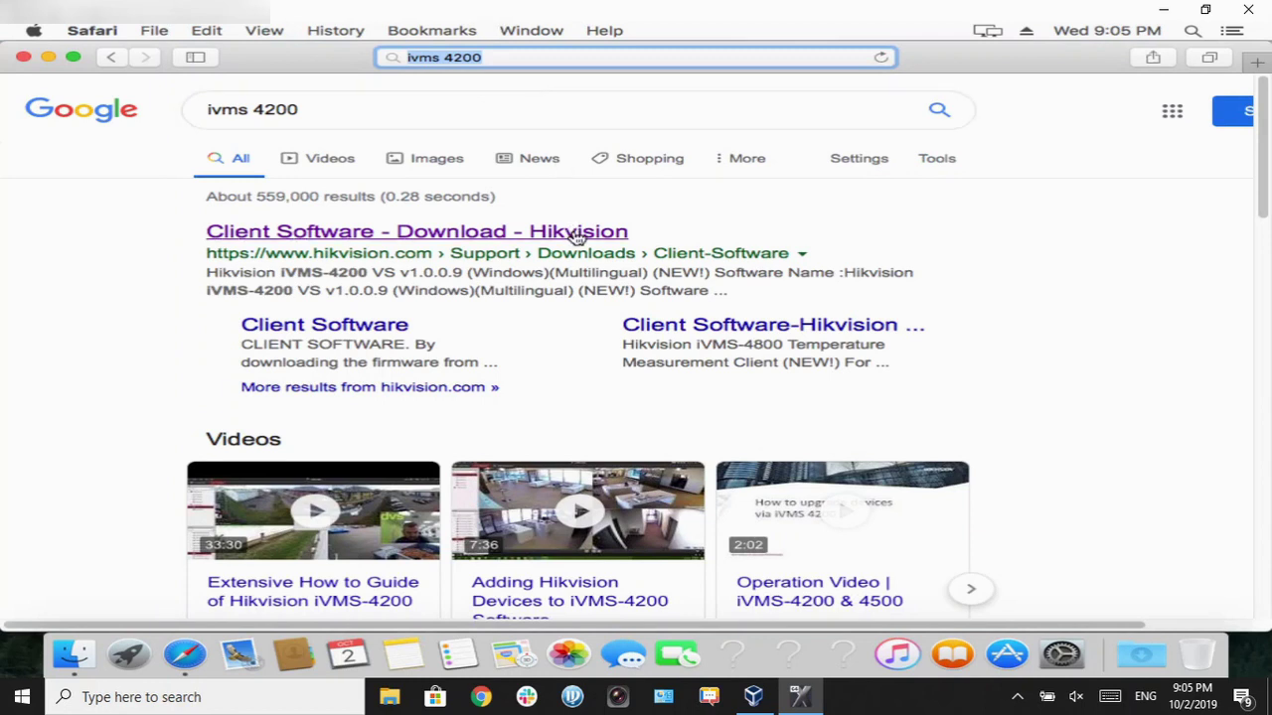
click(576, 235)
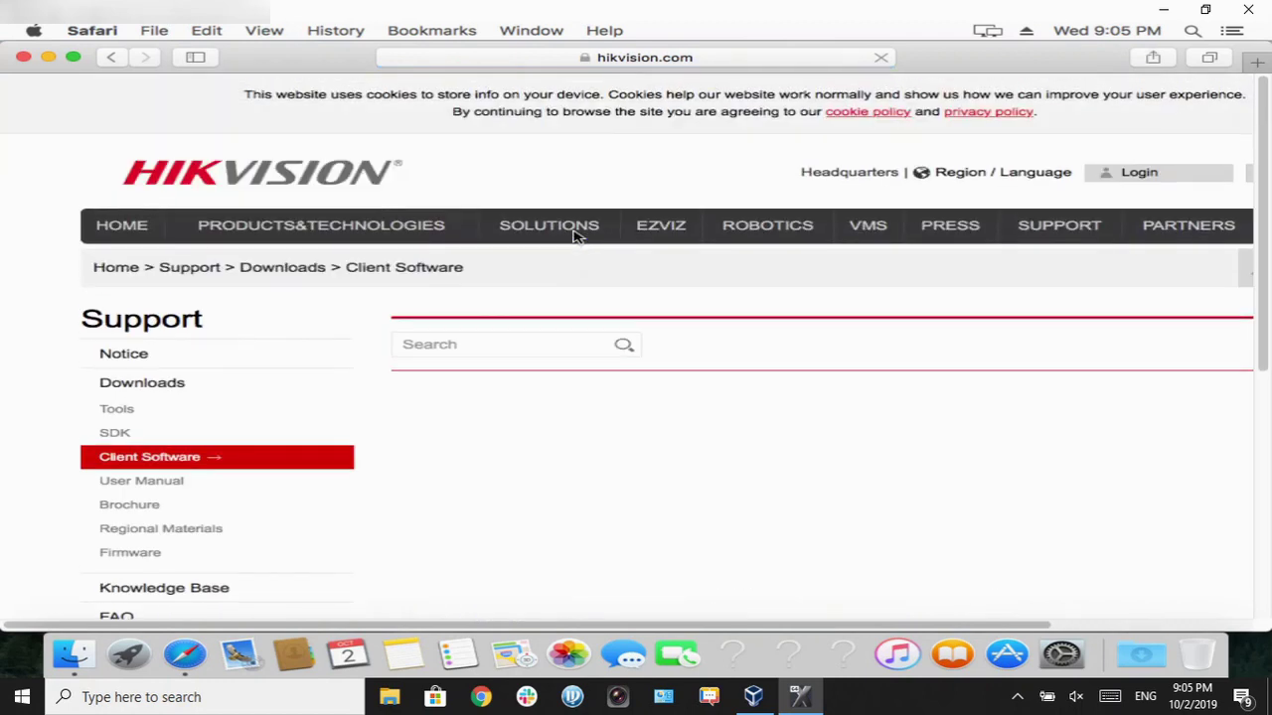
Step: Download iVMS-4200 V2.0.0.10 For Mac (iVMS-4200.pkg, 76.4 MB) after agreeing to Hikvision's terms
mouse_move(576, 233)
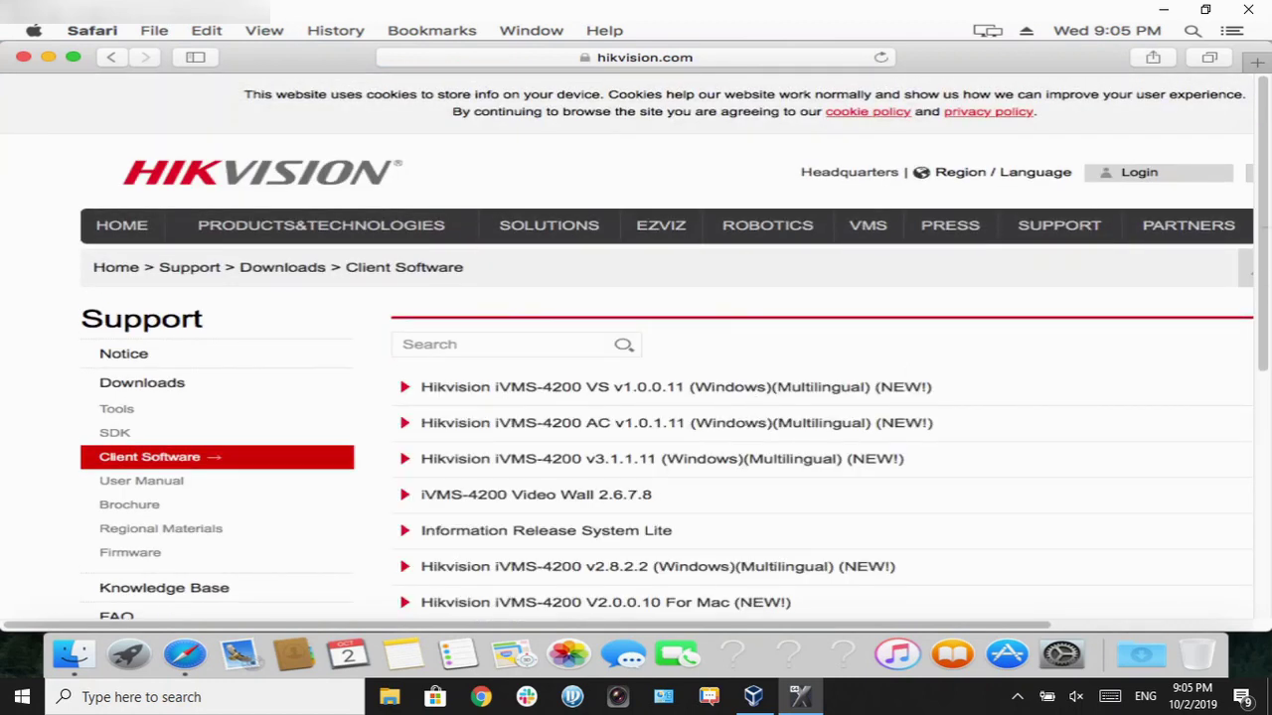
drag(1262, 217, 1260, 343)
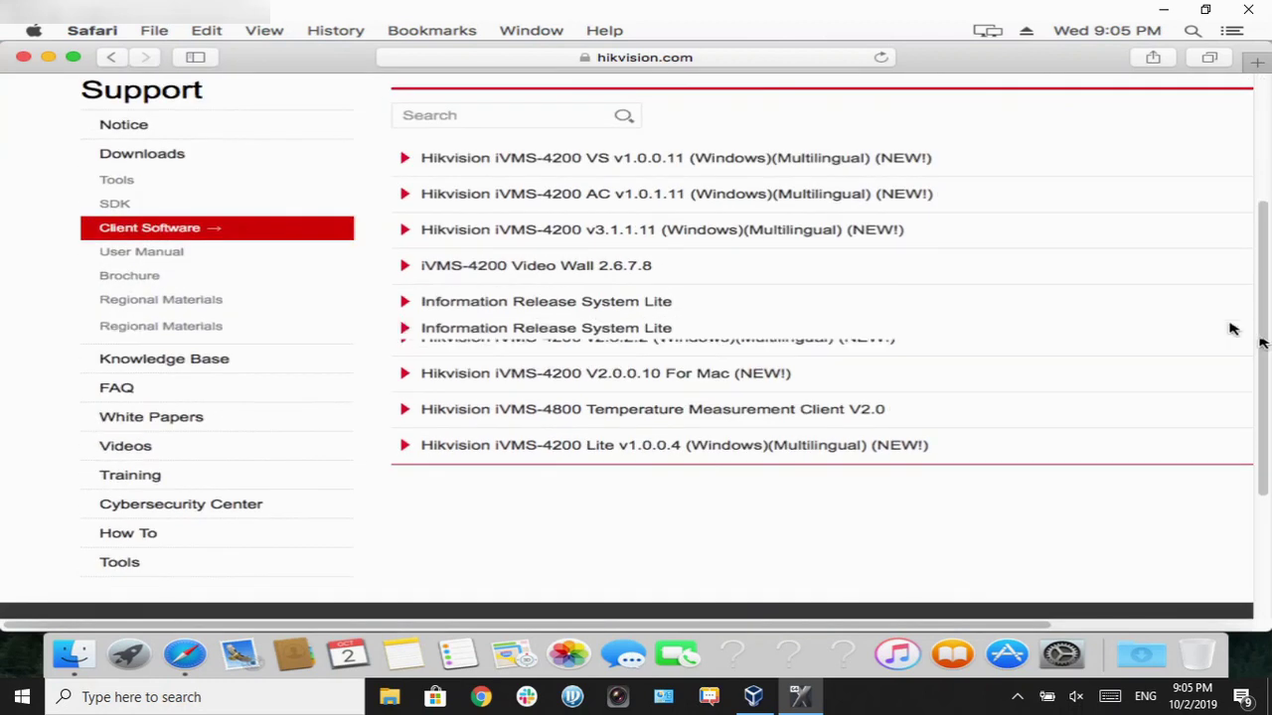
click(780, 400)
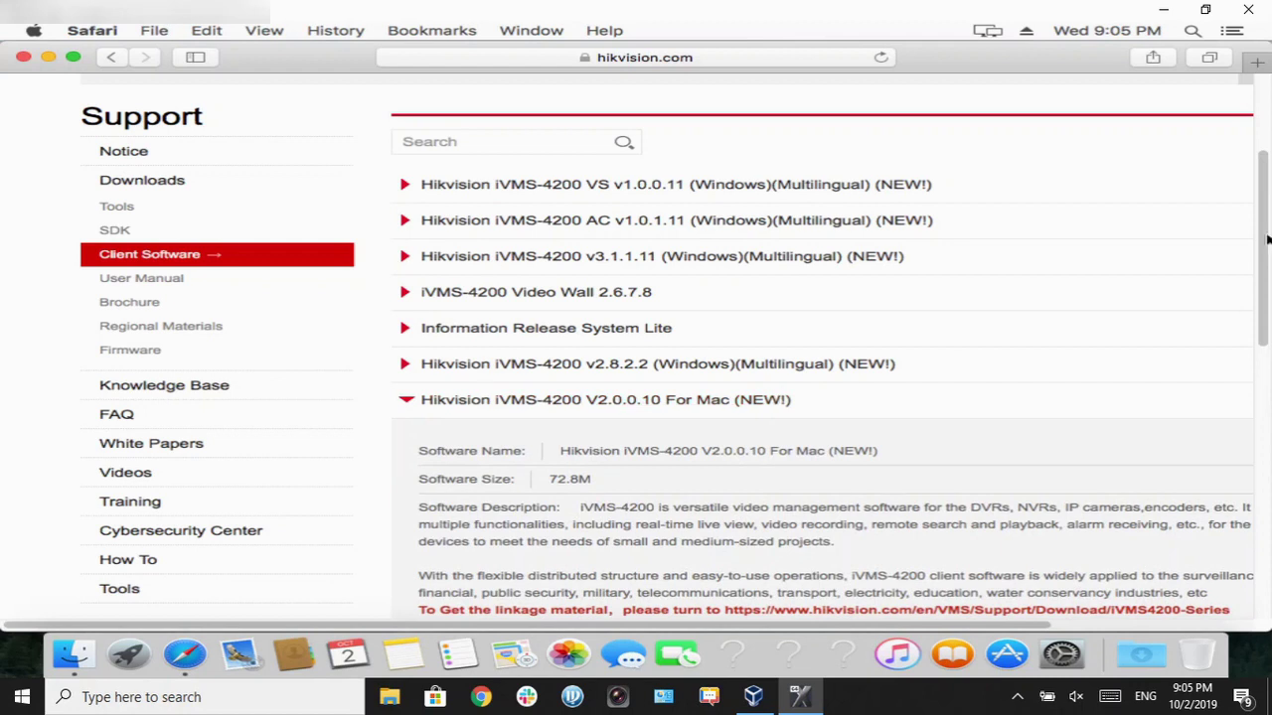
drag(1264, 249, 1000, 421)
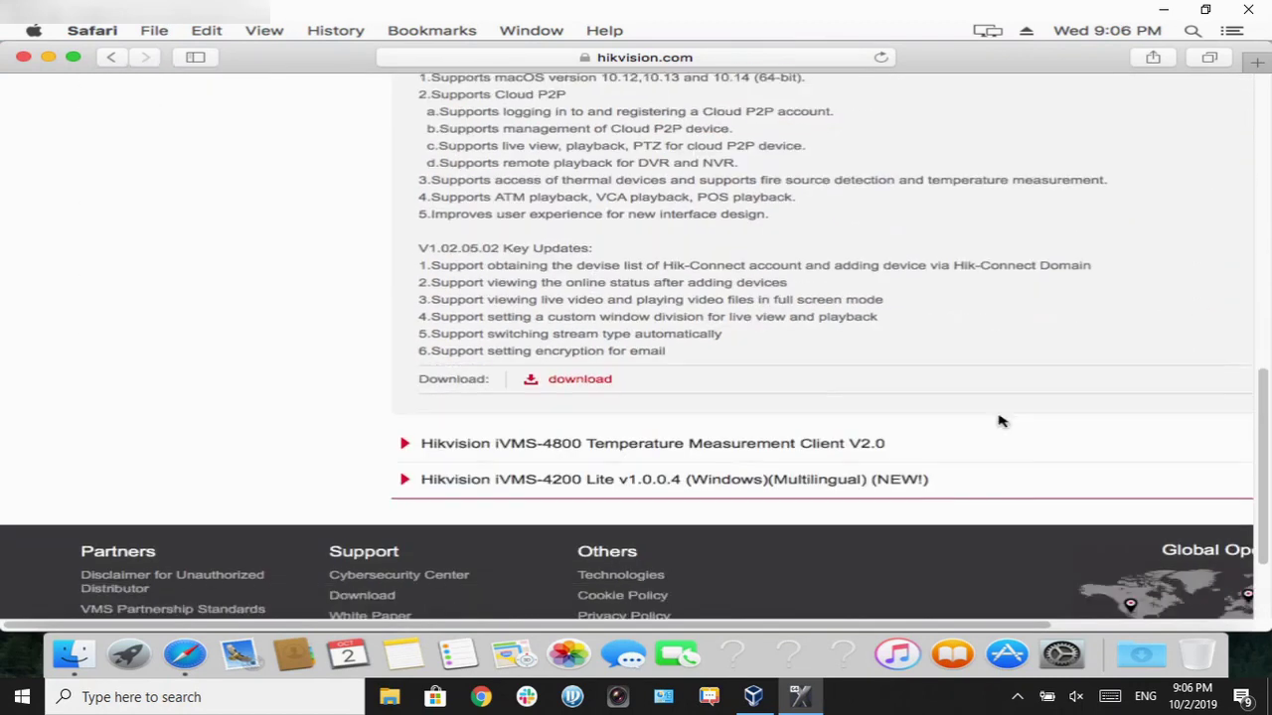
click(589, 380)
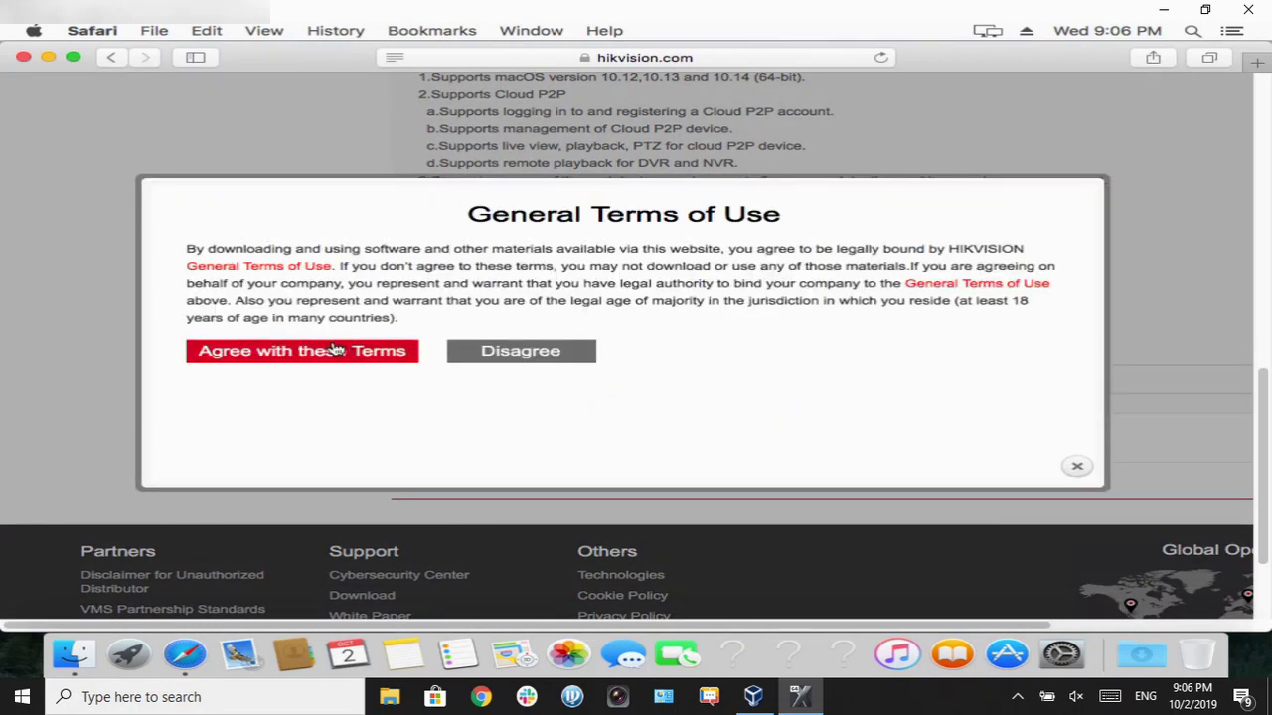
click(338, 352)
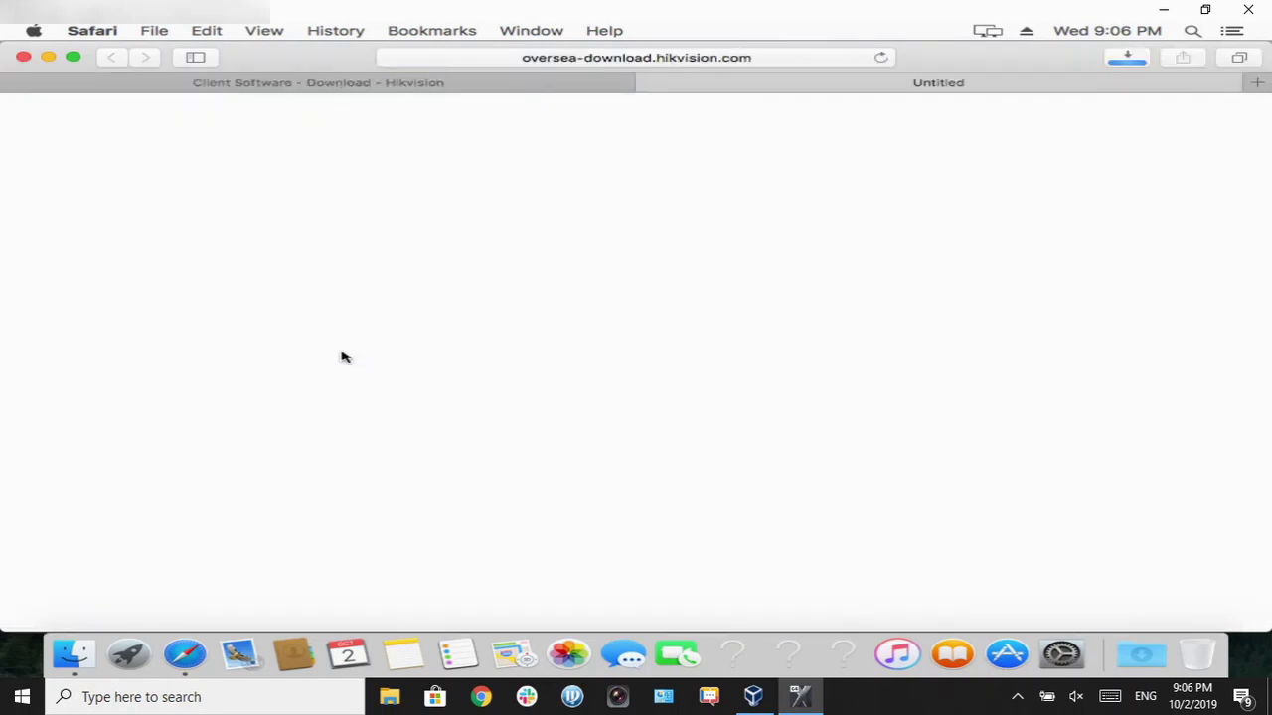
click(1127, 58)
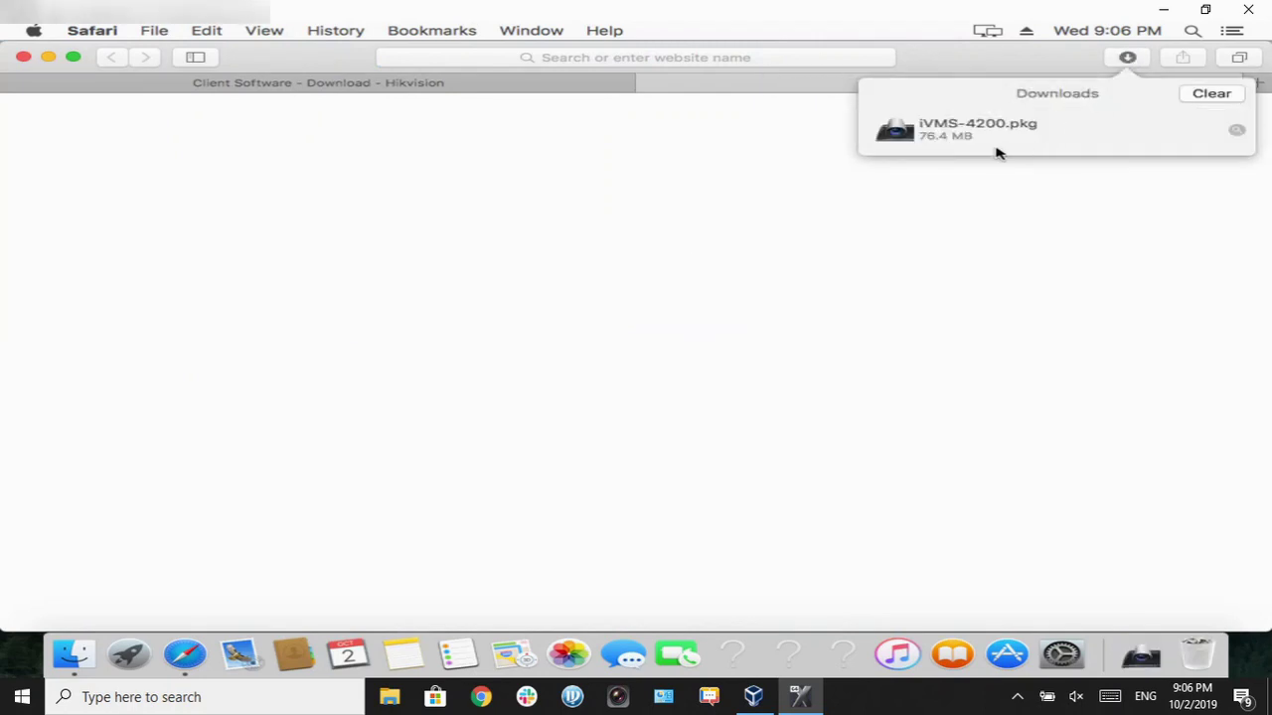
Step: Launch the blocked iVMS-4200.pkg via Open Anyway in Security & Privacy
click(999, 153)
double_click(999, 152)
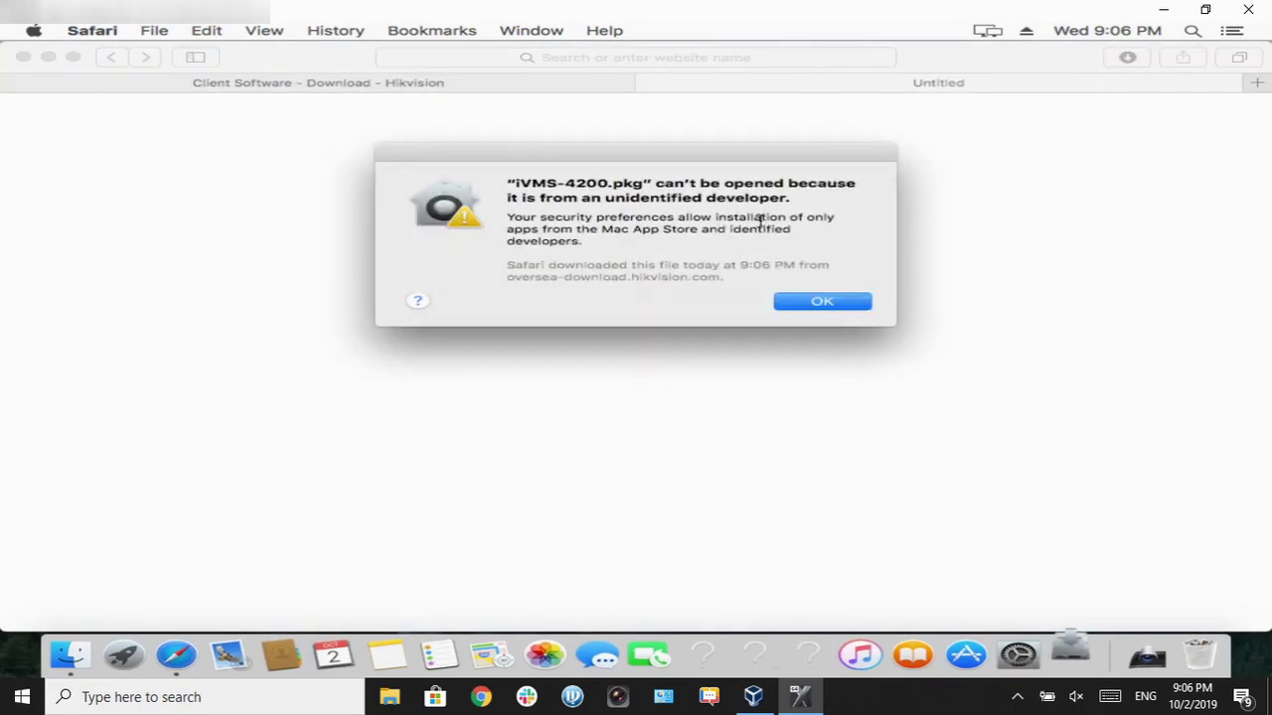
click(823, 301)
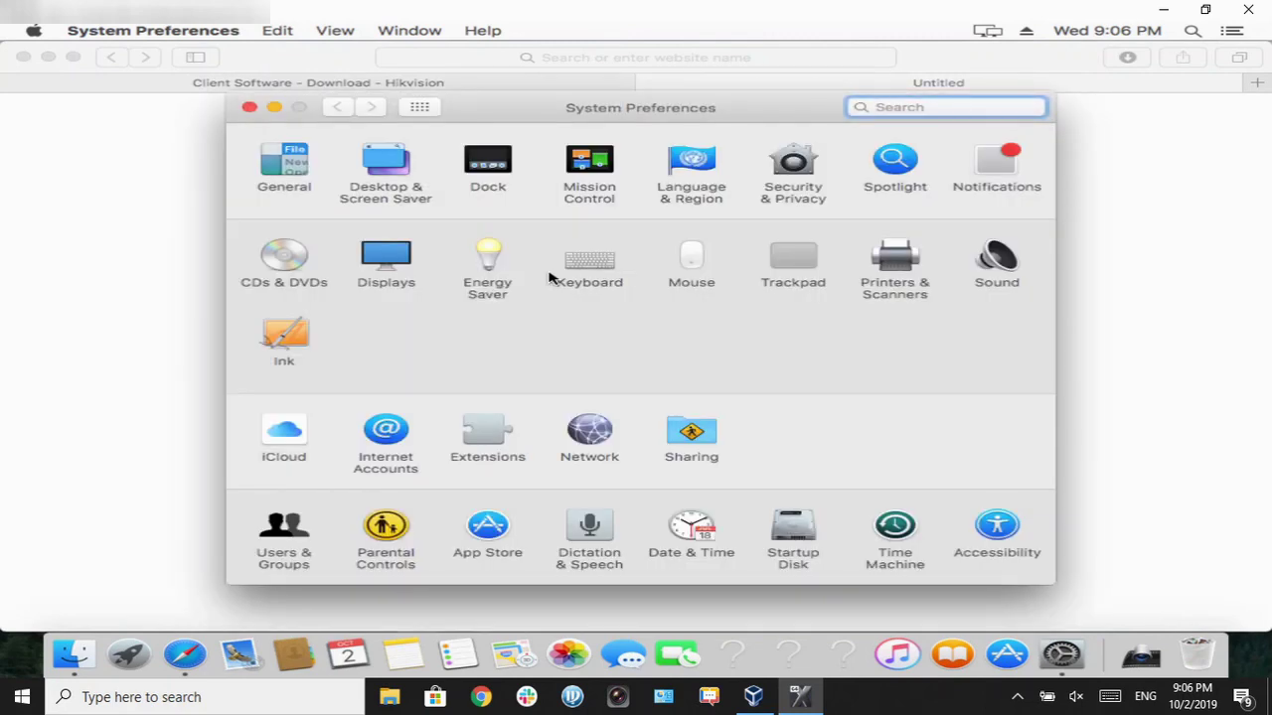
click(776, 164)
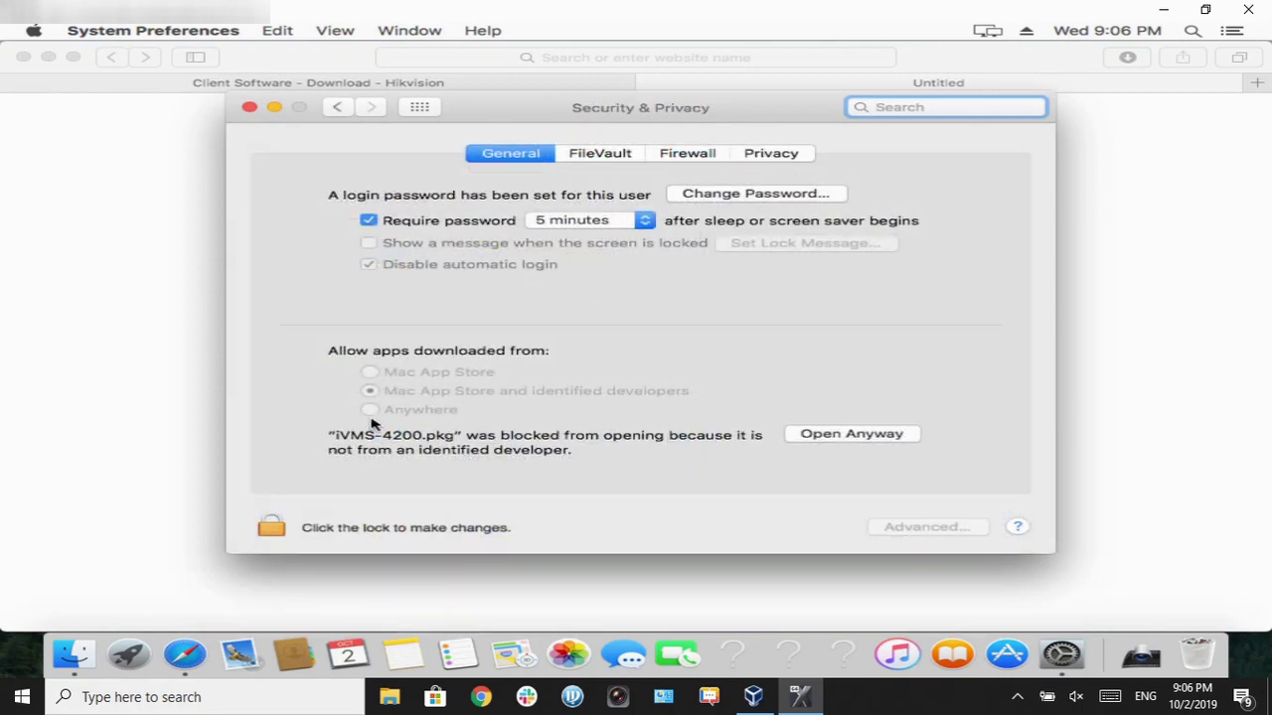
click(862, 431)
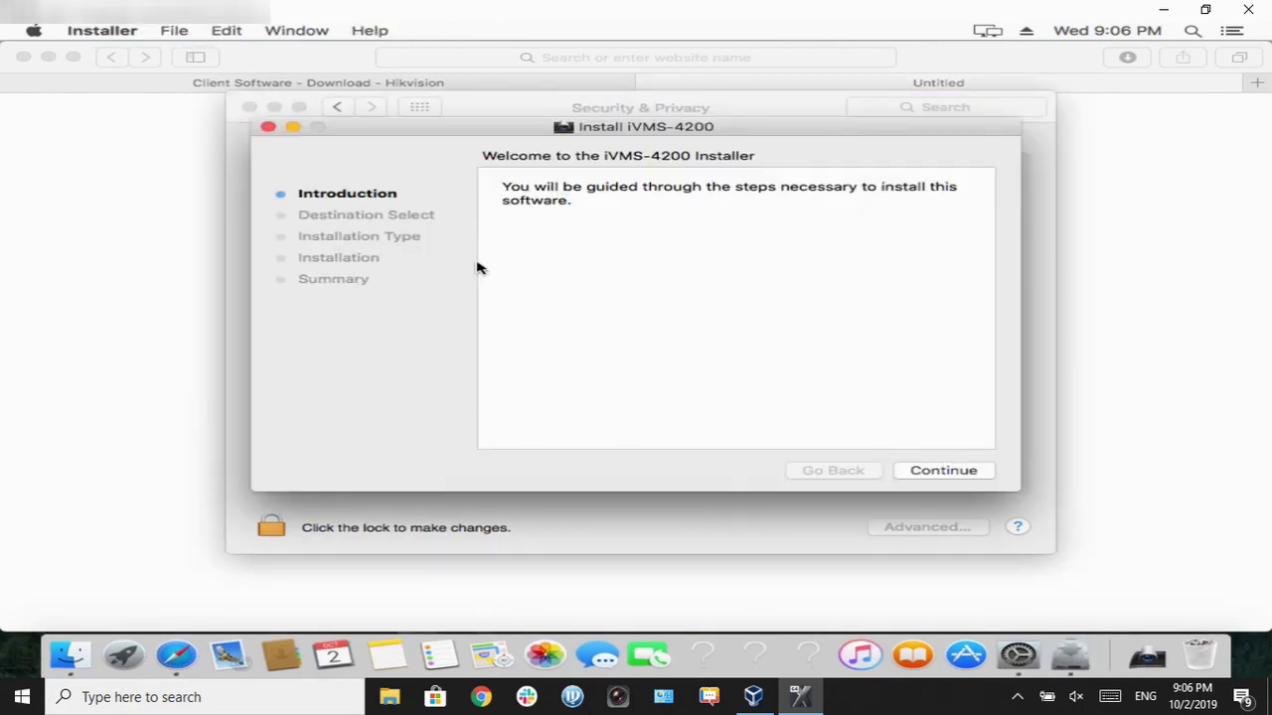
Step: Run the standard iVMS-4200 install on the mac disk, authorising with the account password, then close it
click(960, 471)
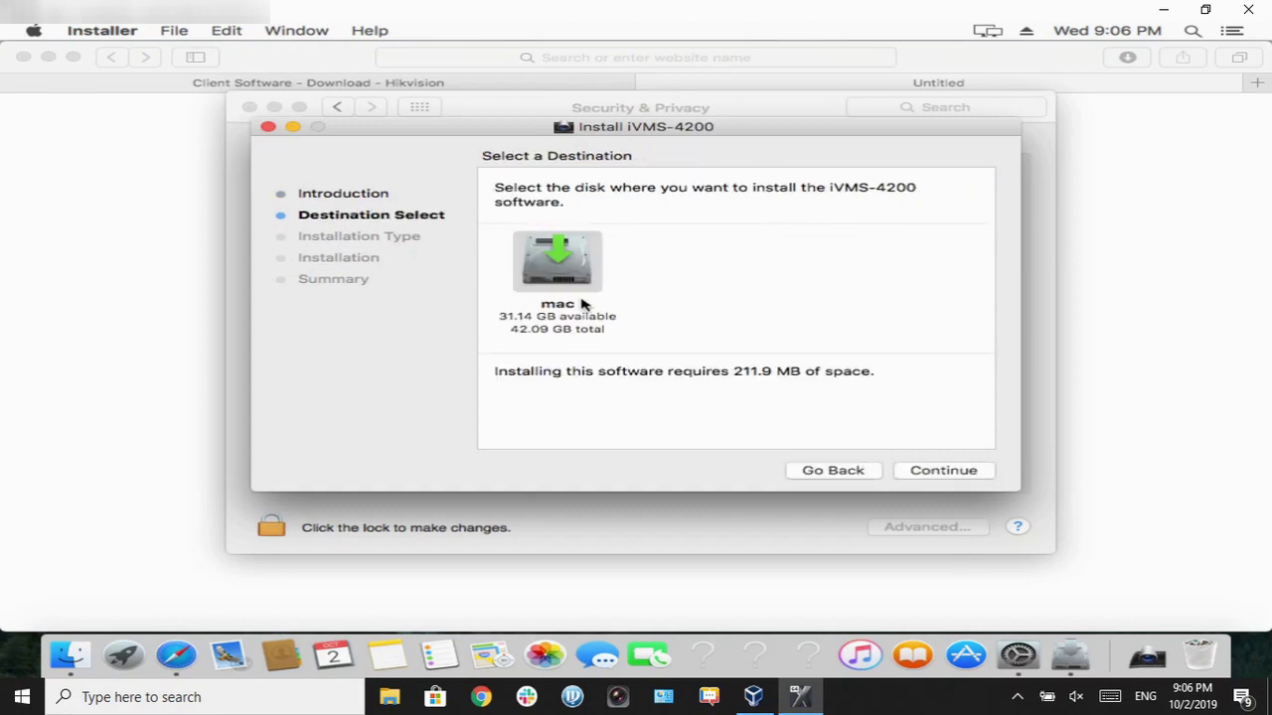
click(564, 276)
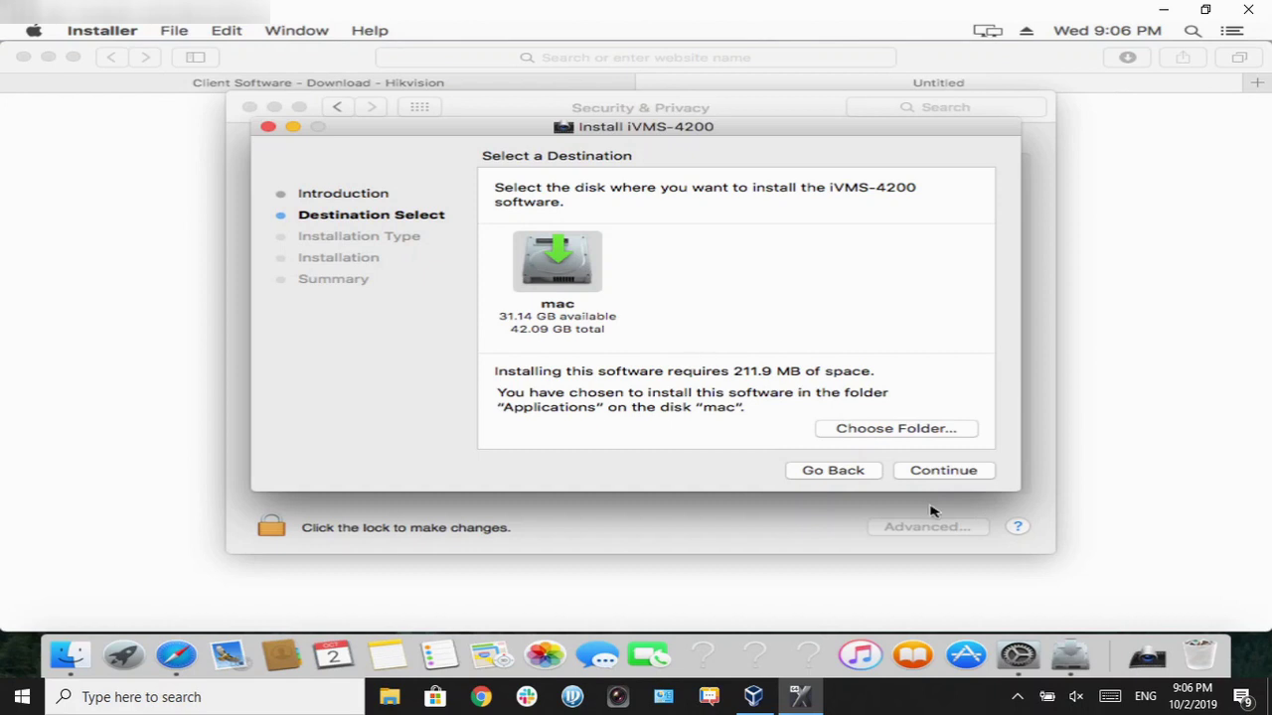
click(924, 468)
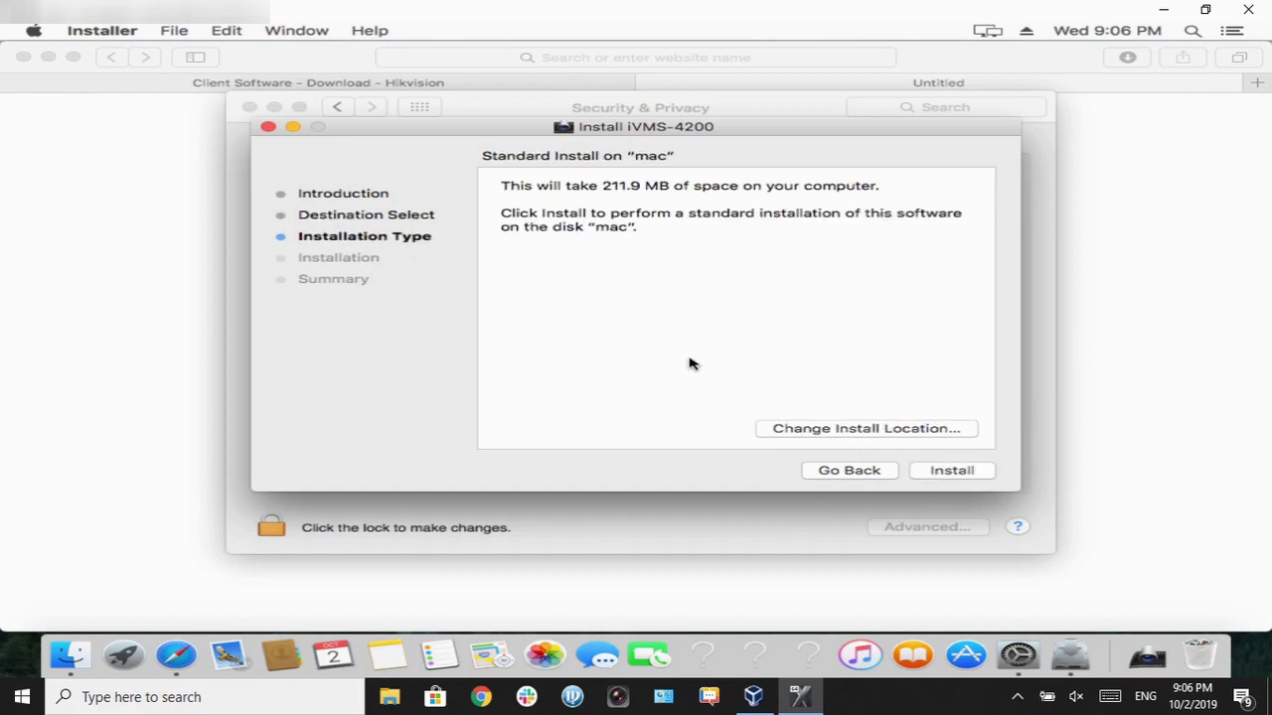
click(952, 472)
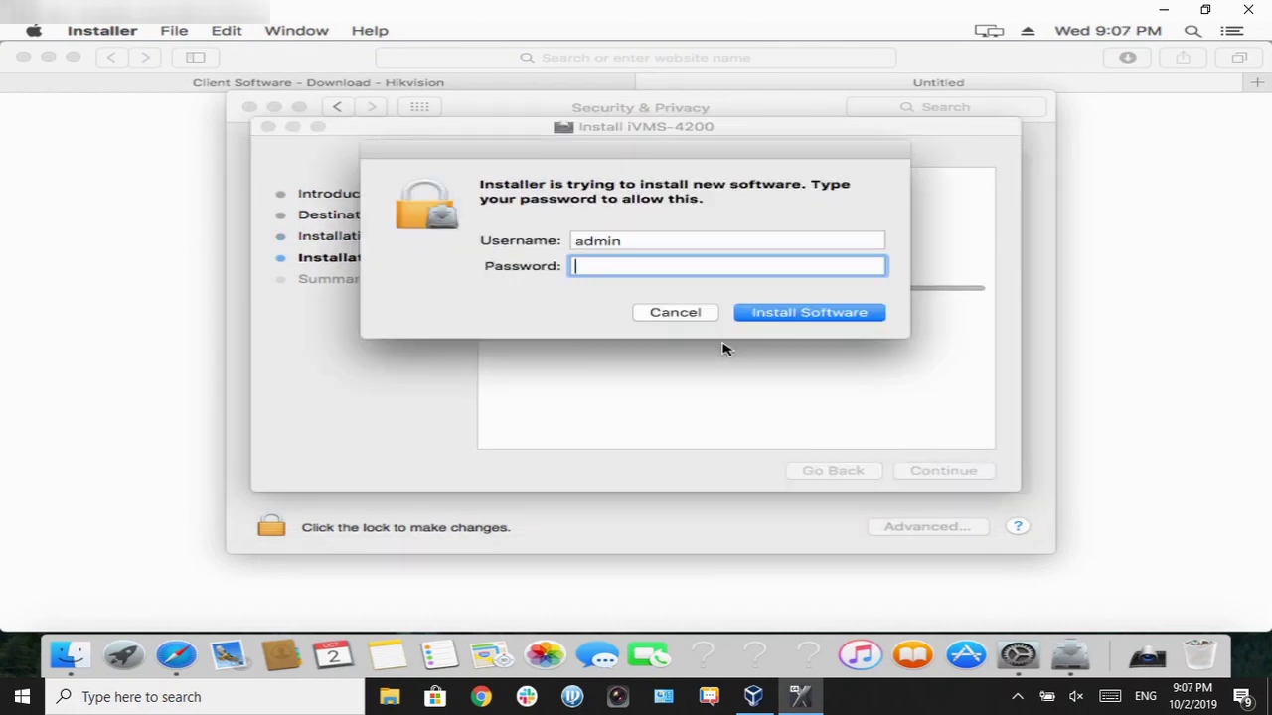
text(a)
click(840, 322)
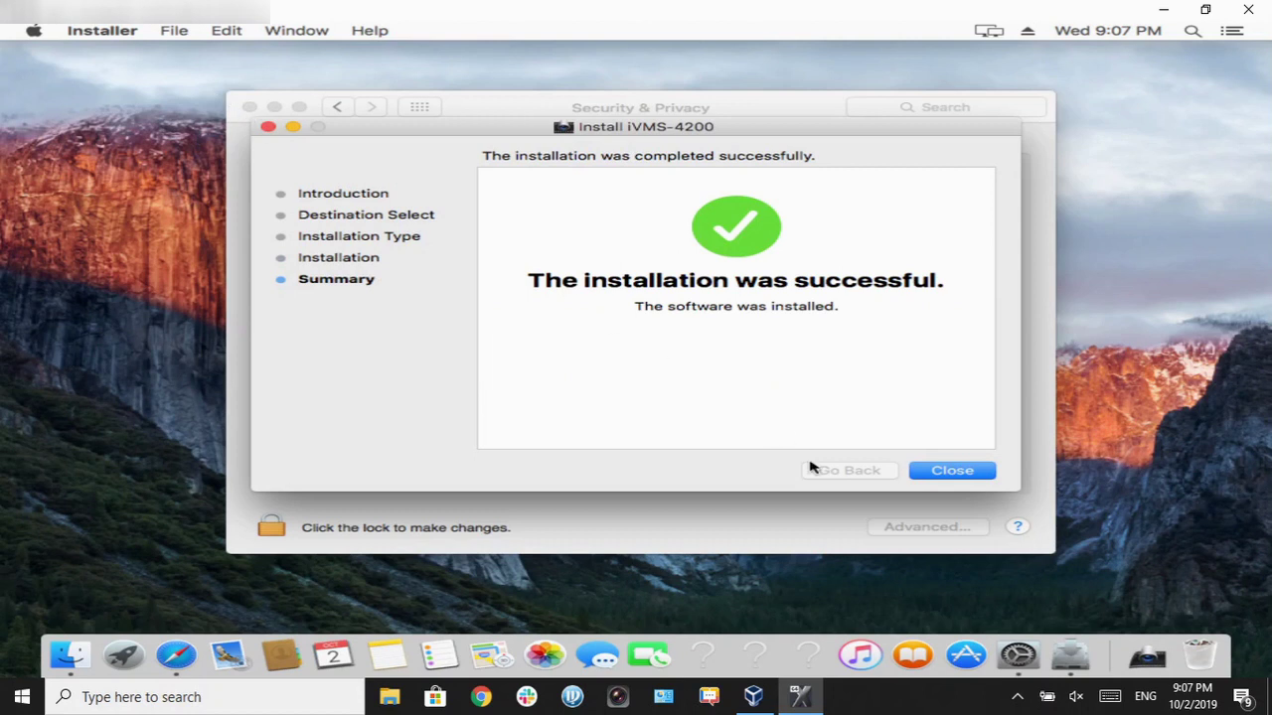
click(944, 474)
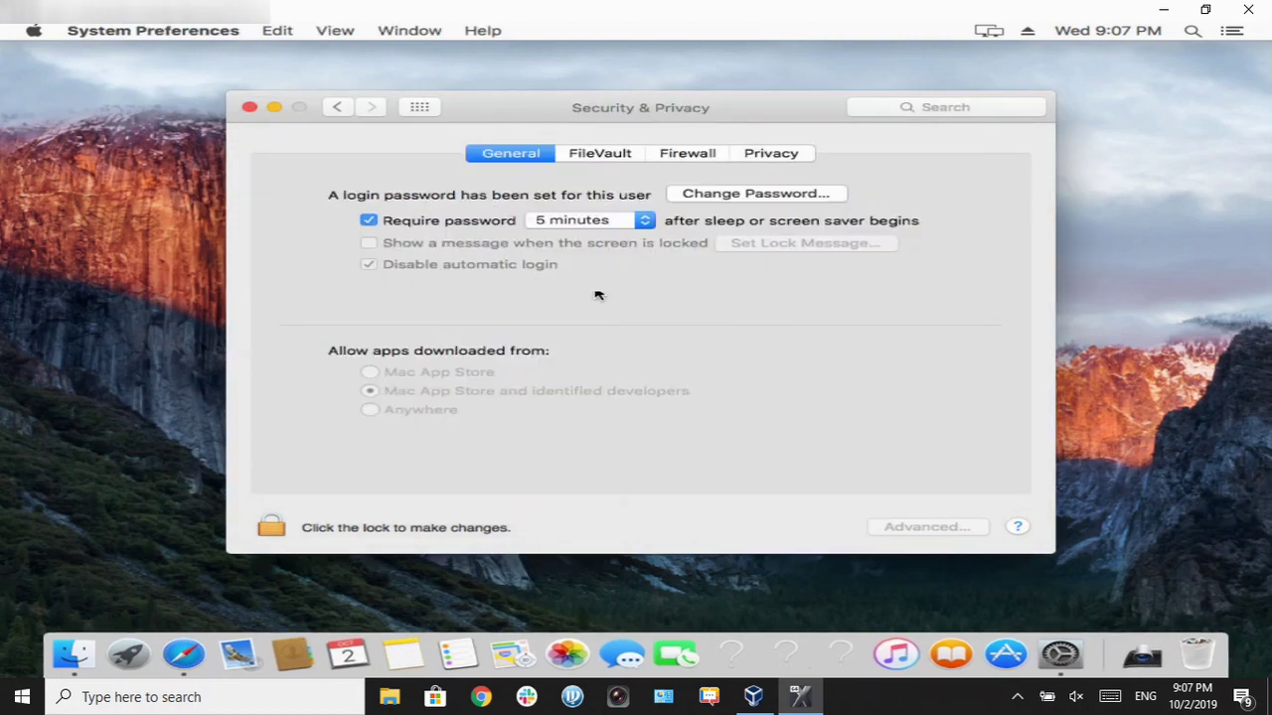
Step: Minimize System Preferences, launch iVMS-4200 from Finder's Applications folder, and close Finder
click(271, 111)
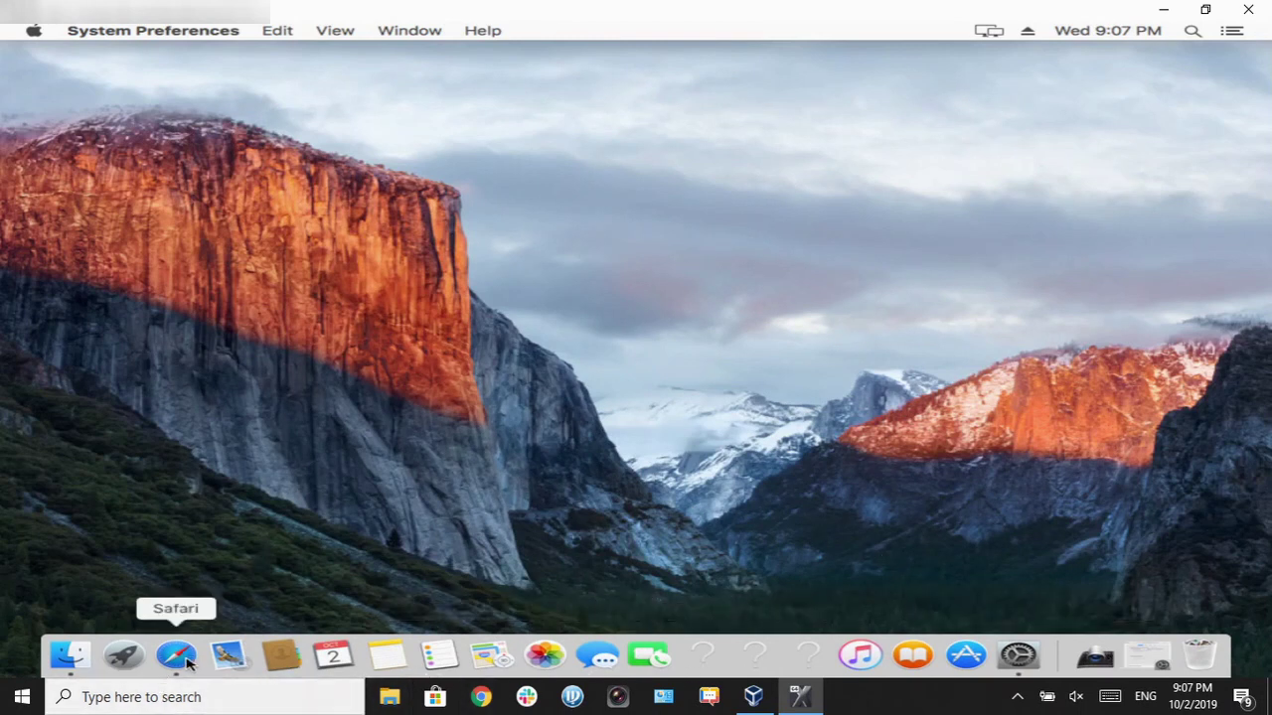
click(80, 666)
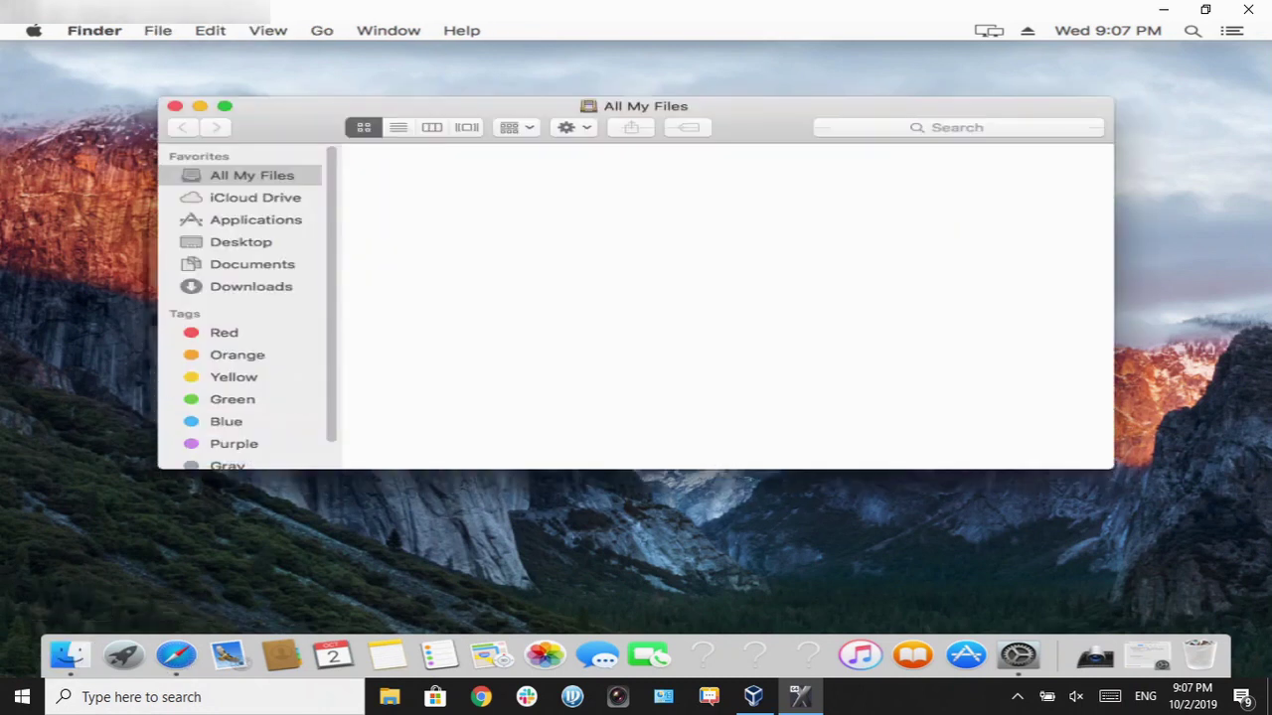
click(239, 222)
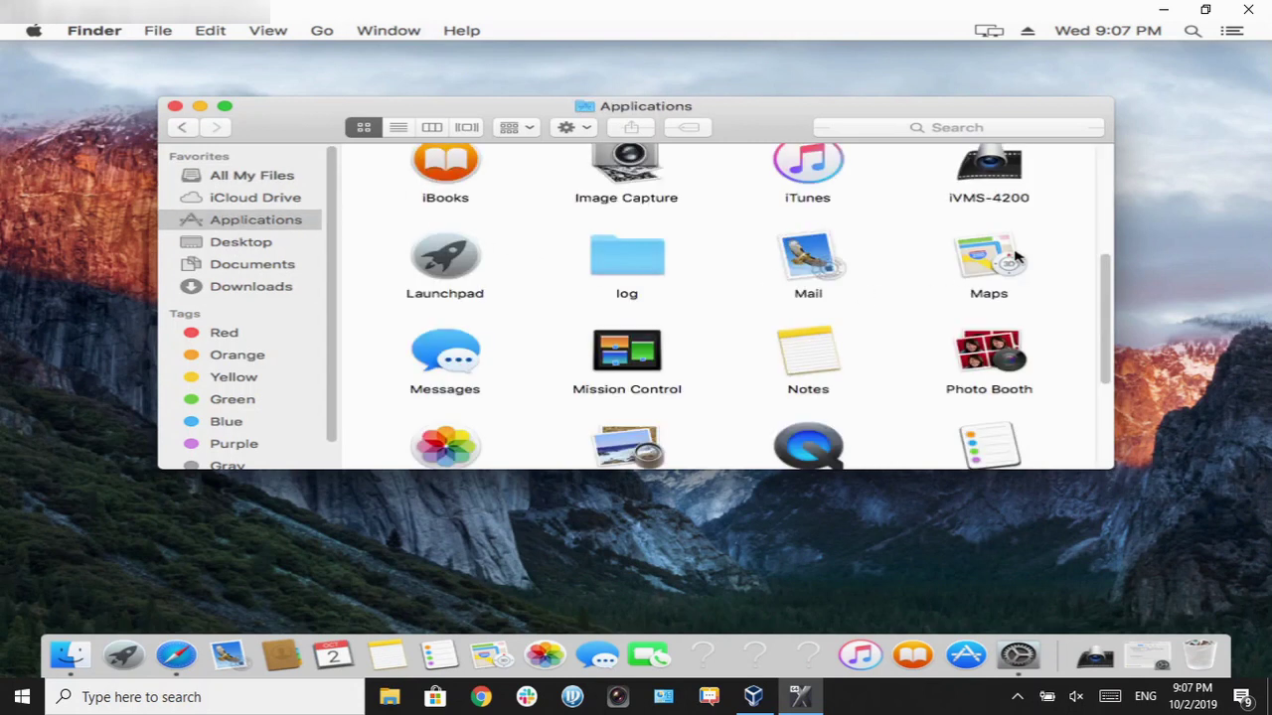
drag(1110, 301, 1076, 275)
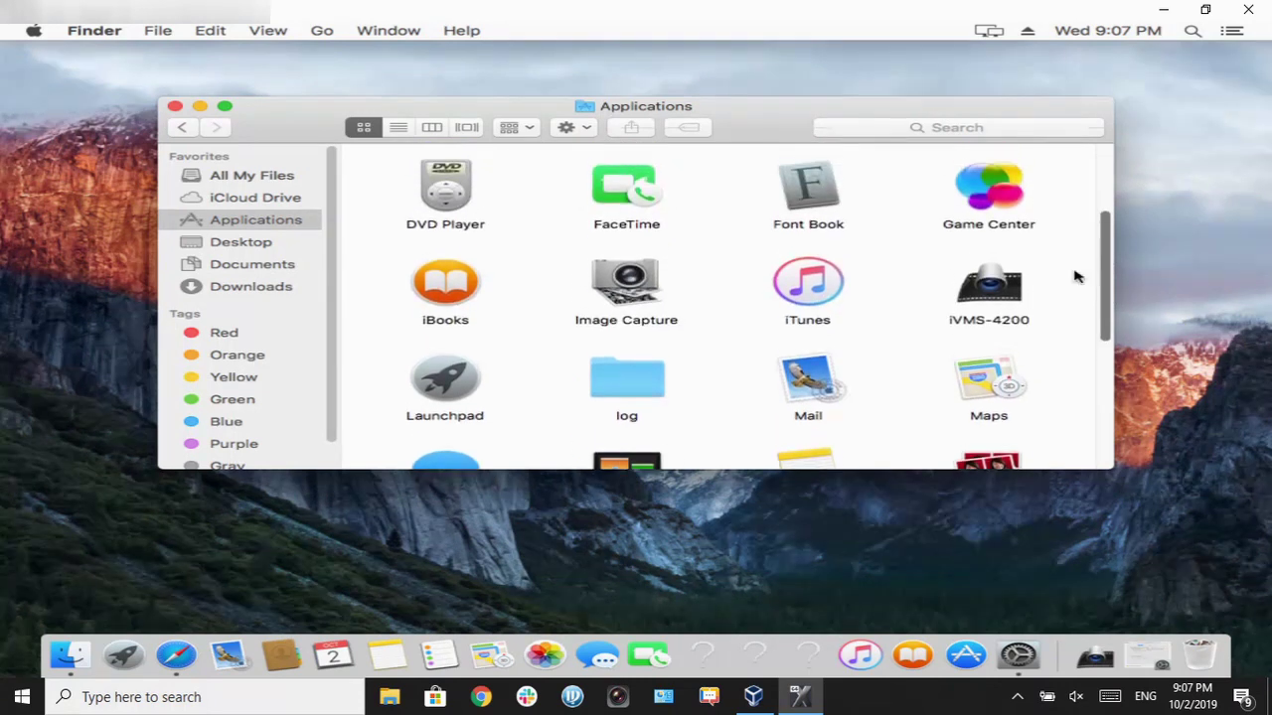
click(964, 301)
double_click(964, 301)
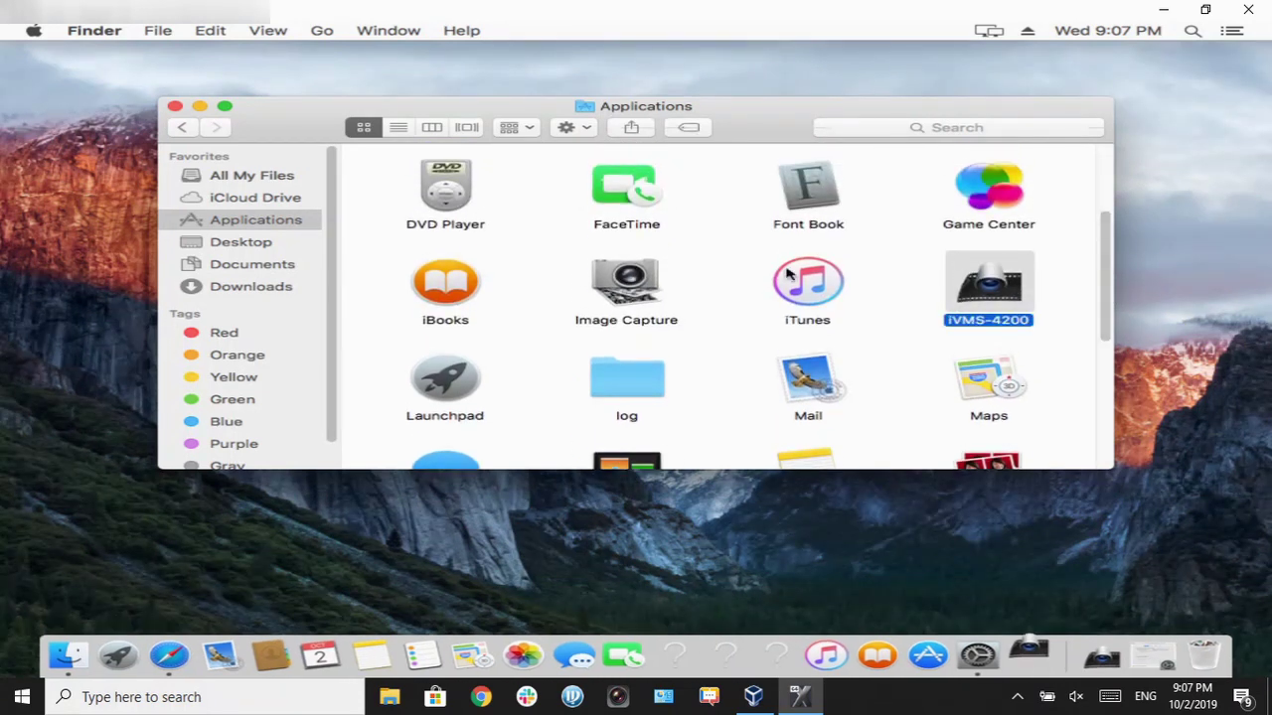
click(175, 105)
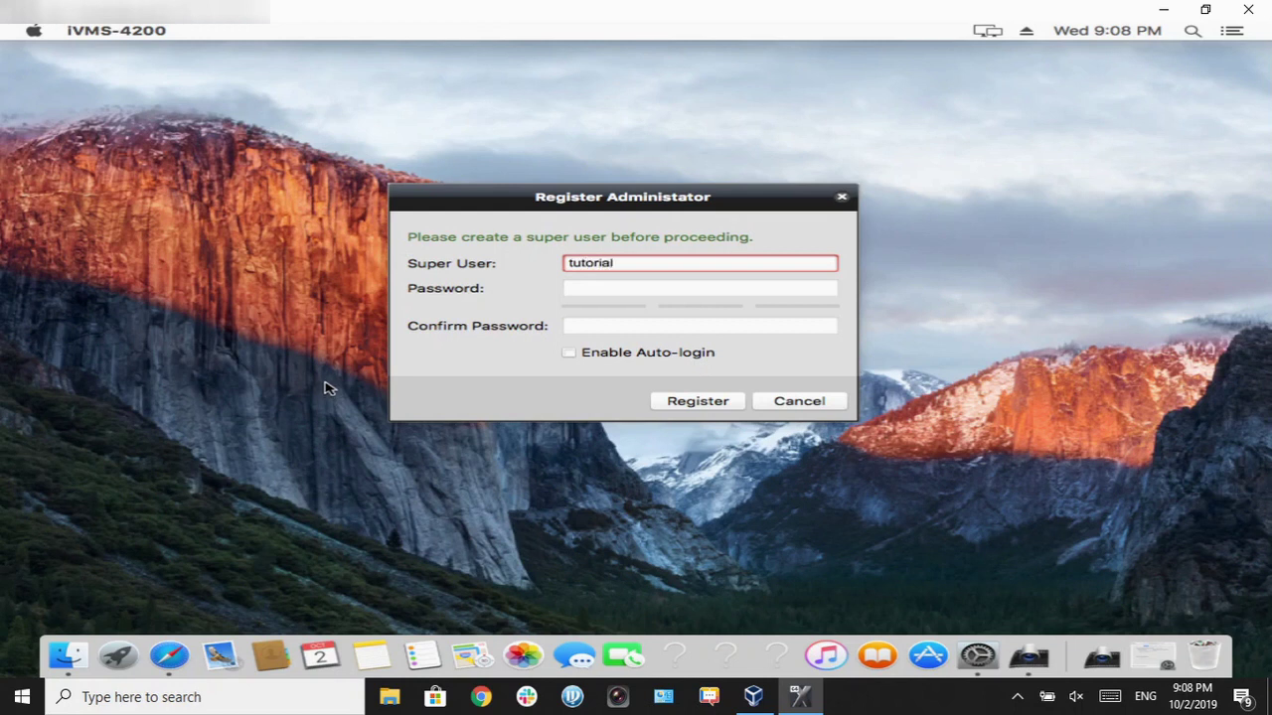
Step: Register the super user with a password and its confirmation, with Enable Auto-login ticked
click(629, 290)
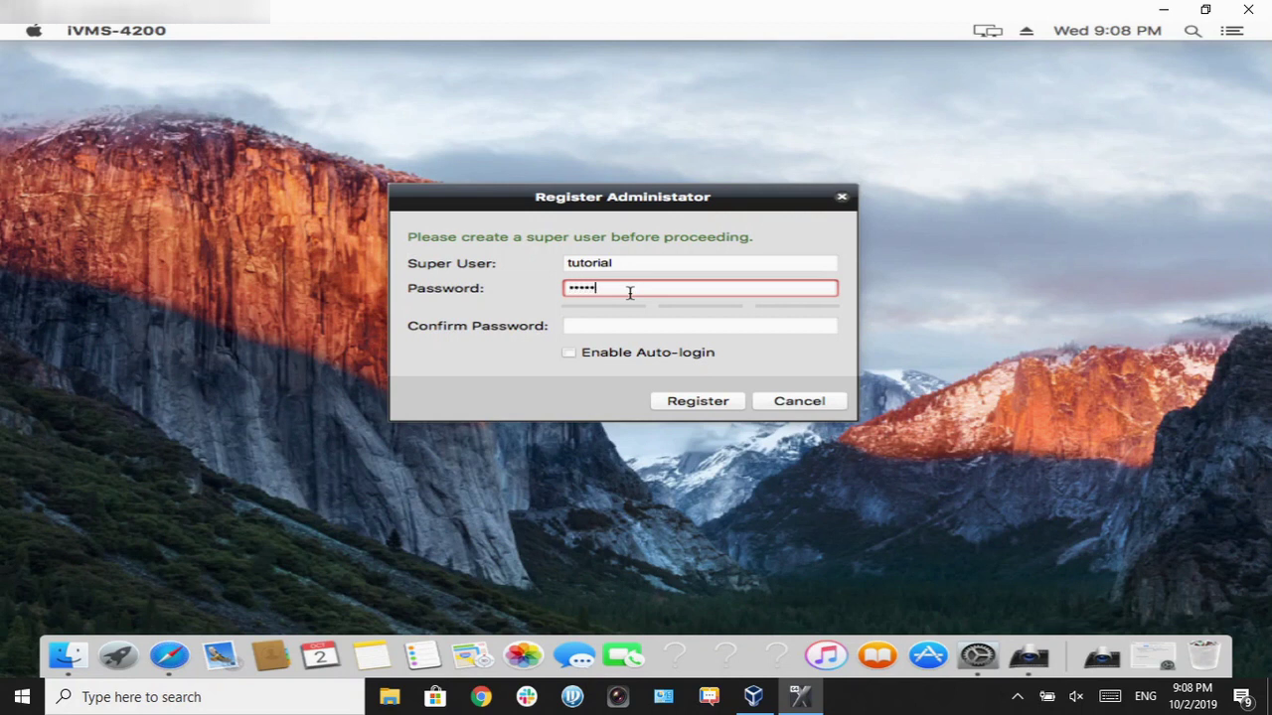
text(tutorial)
key(Tab)
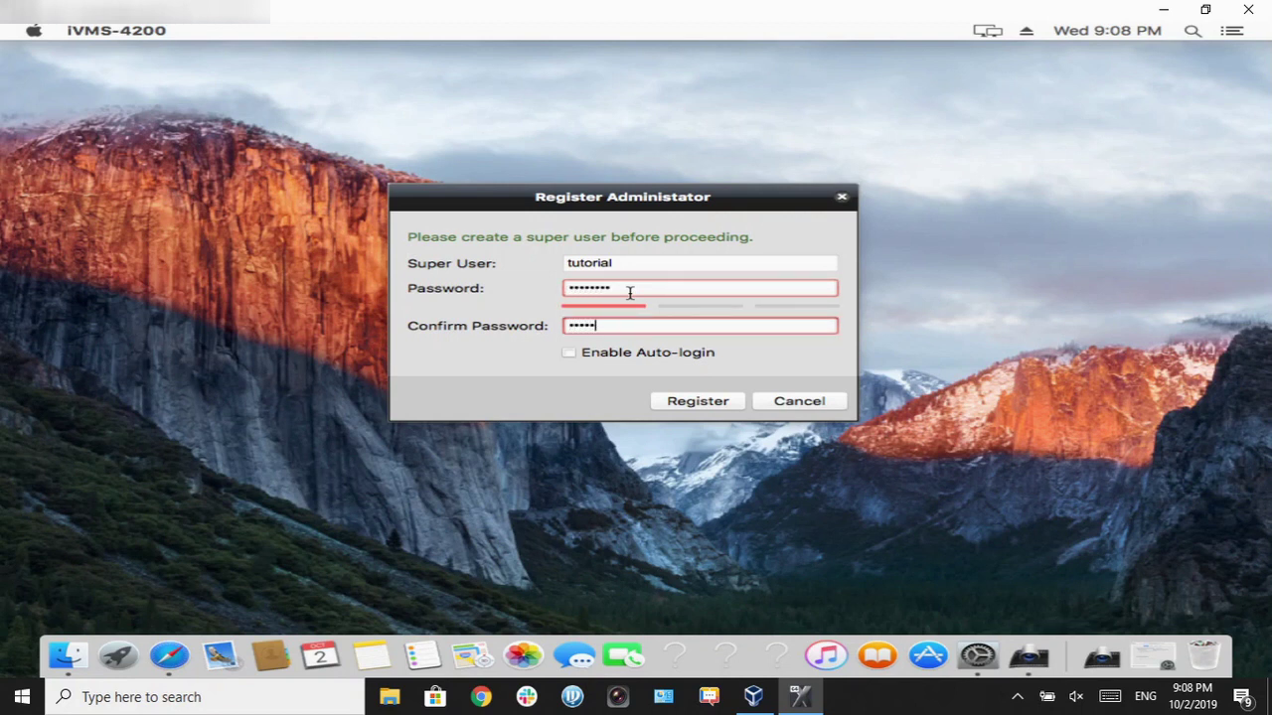
click(570, 353)
click(698, 401)
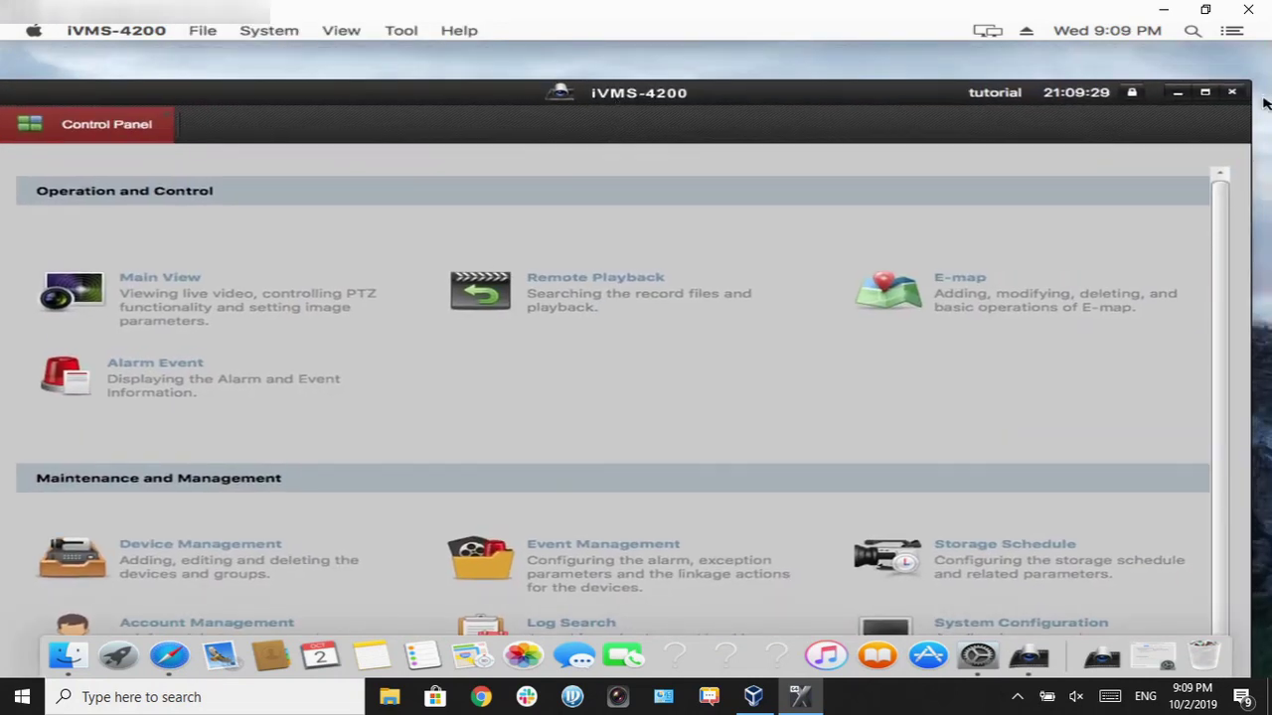
Step: Maximize the iVMS-4200 window and open Device Management
click(1204, 91)
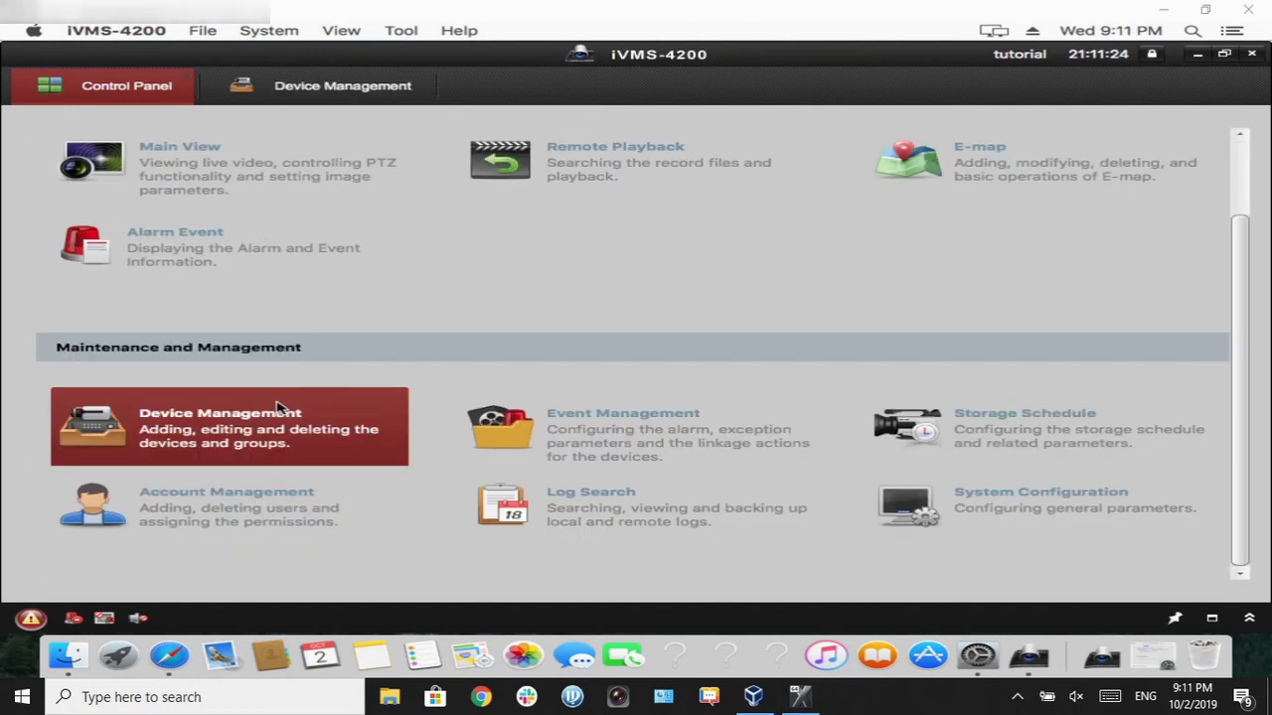
click(279, 409)
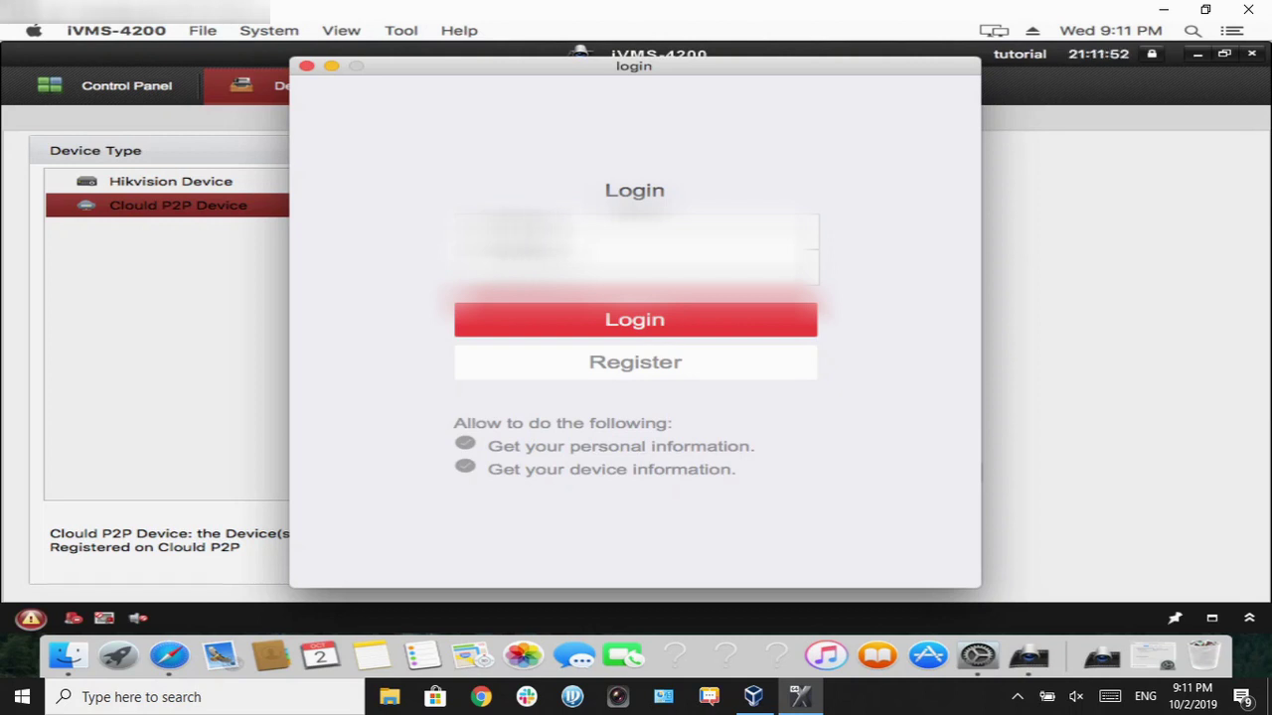
Step: Log into the Hik-Connect account with its password, importing devices tutorial, Home and HR315-8
text(abcd)
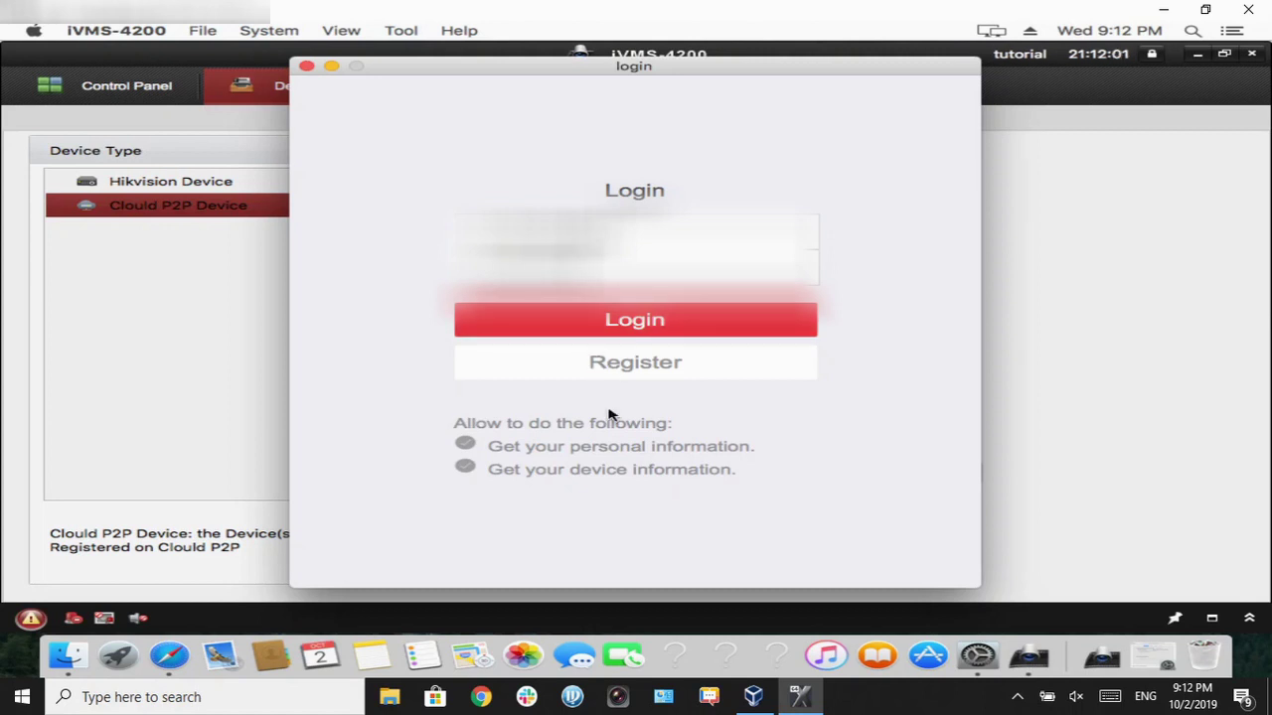
click(602, 319)
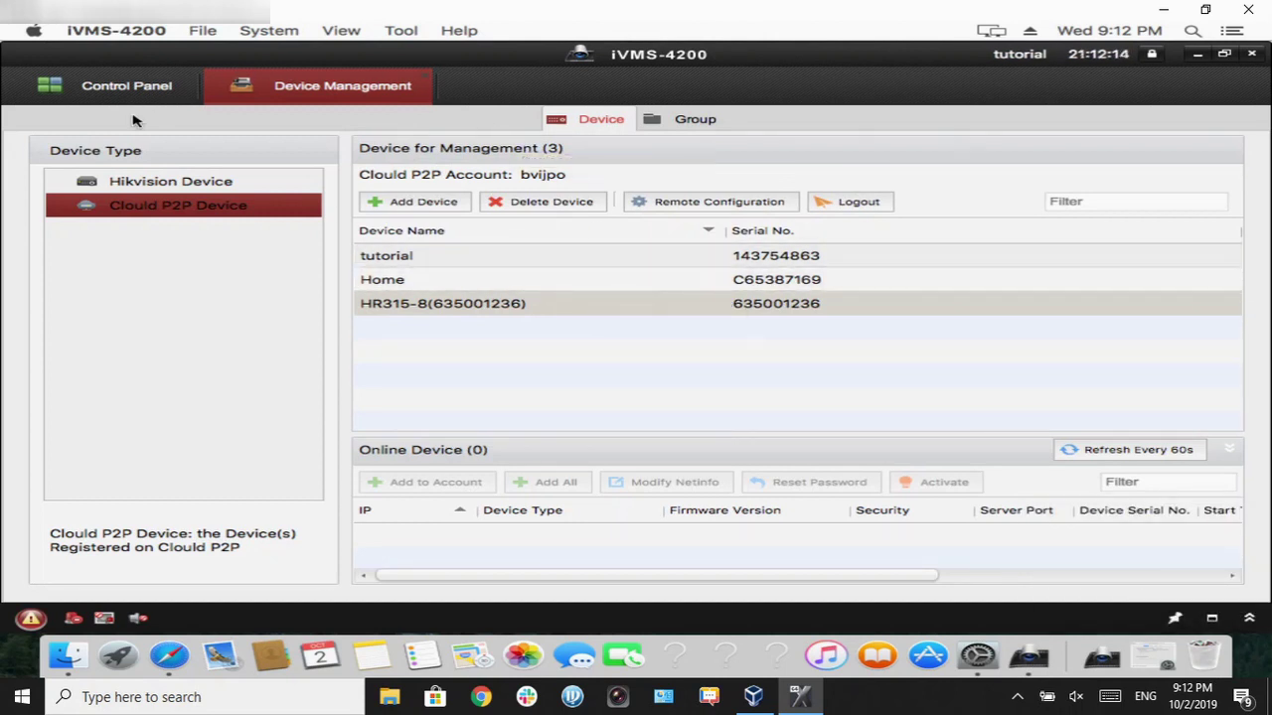
Step: Open Main View from the Control Panel, expand the bvijpo camera group and select its last camera
click(45, 90)
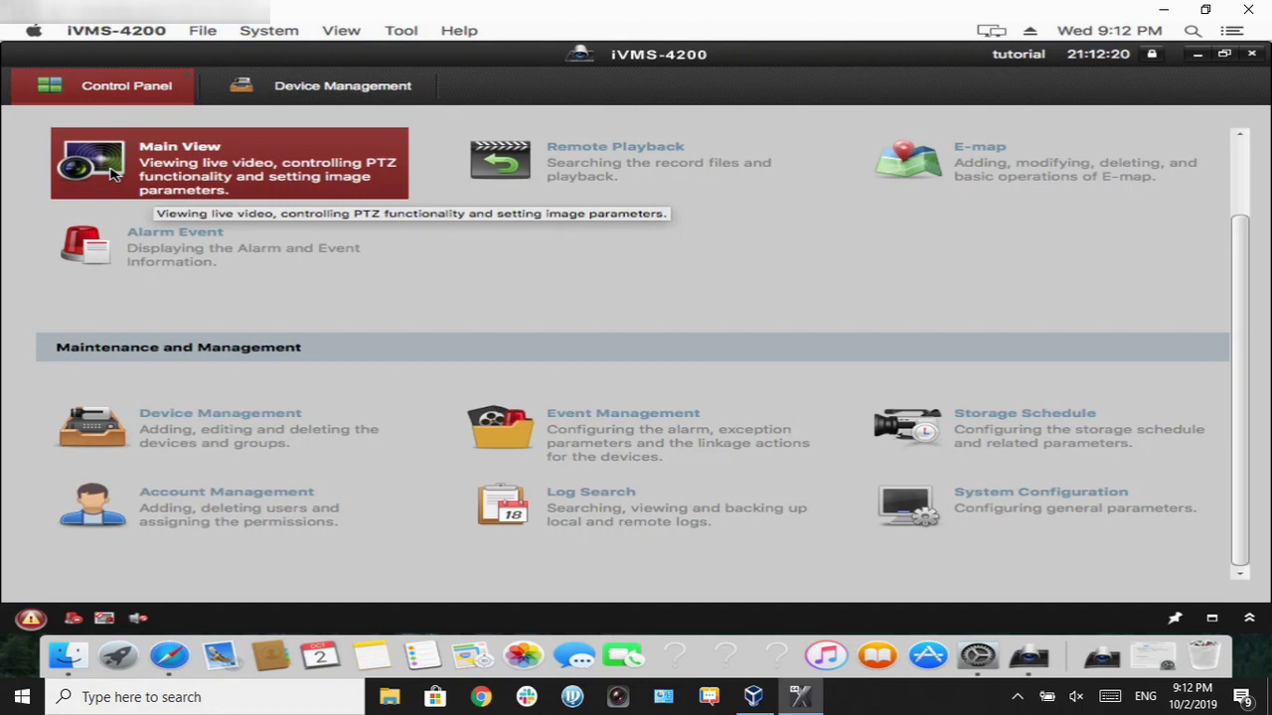
click(112, 174)
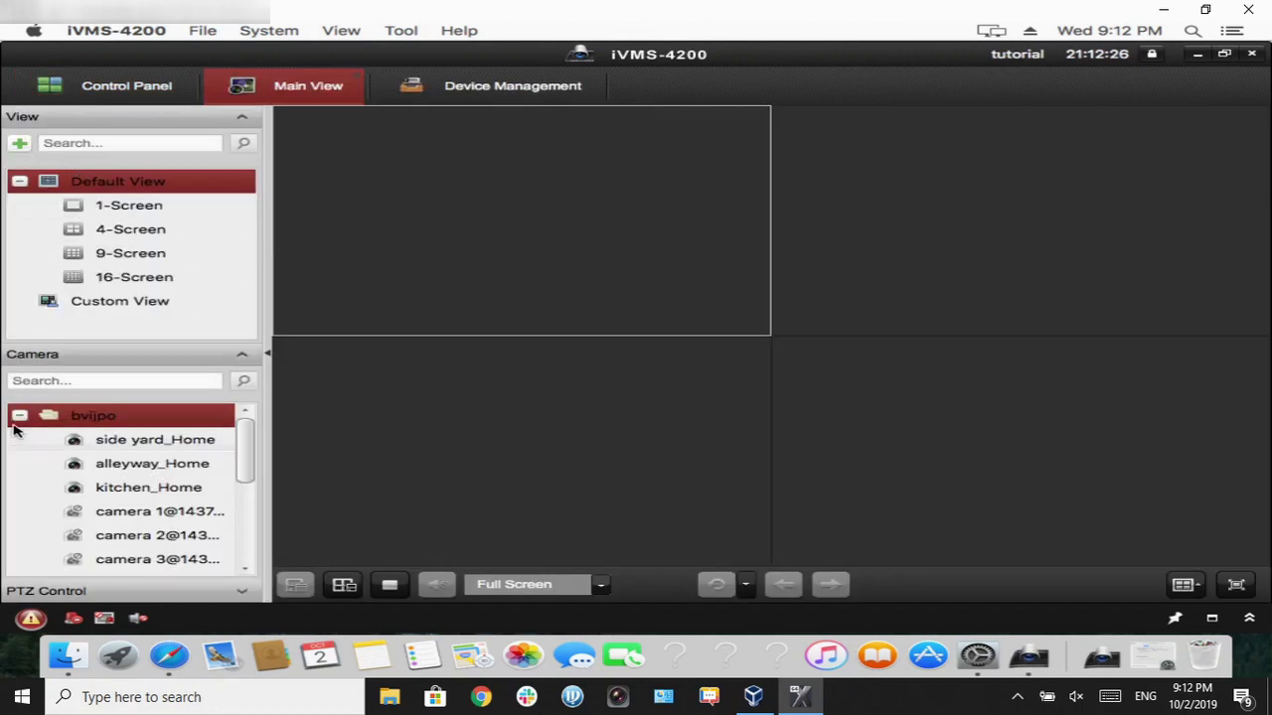
mouse_move(15, 425)
scroll(247, 454, down, 1)
mouse_move(247, 454)
mouse_down()
mouse_move(235, 574)
mouse_move(251, 446)
mouse_up()
scroll(251, 446, up, 1)
click(22, 417)
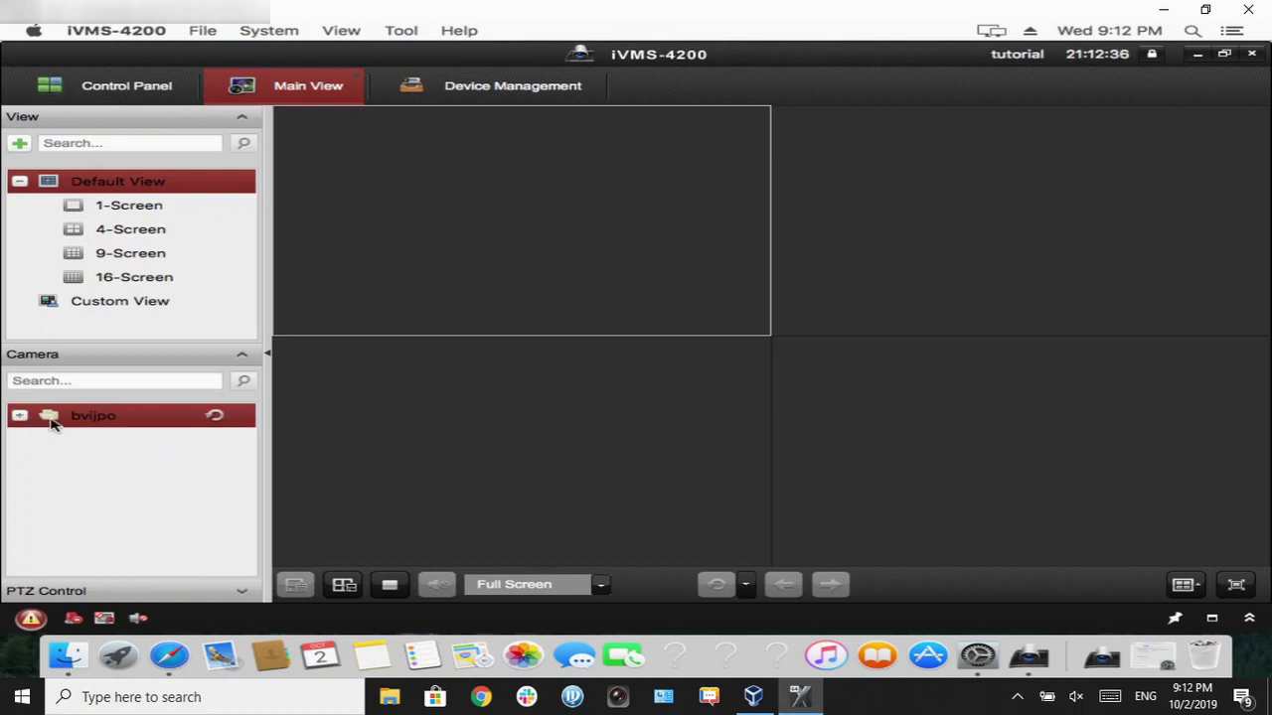
click(22, 417)
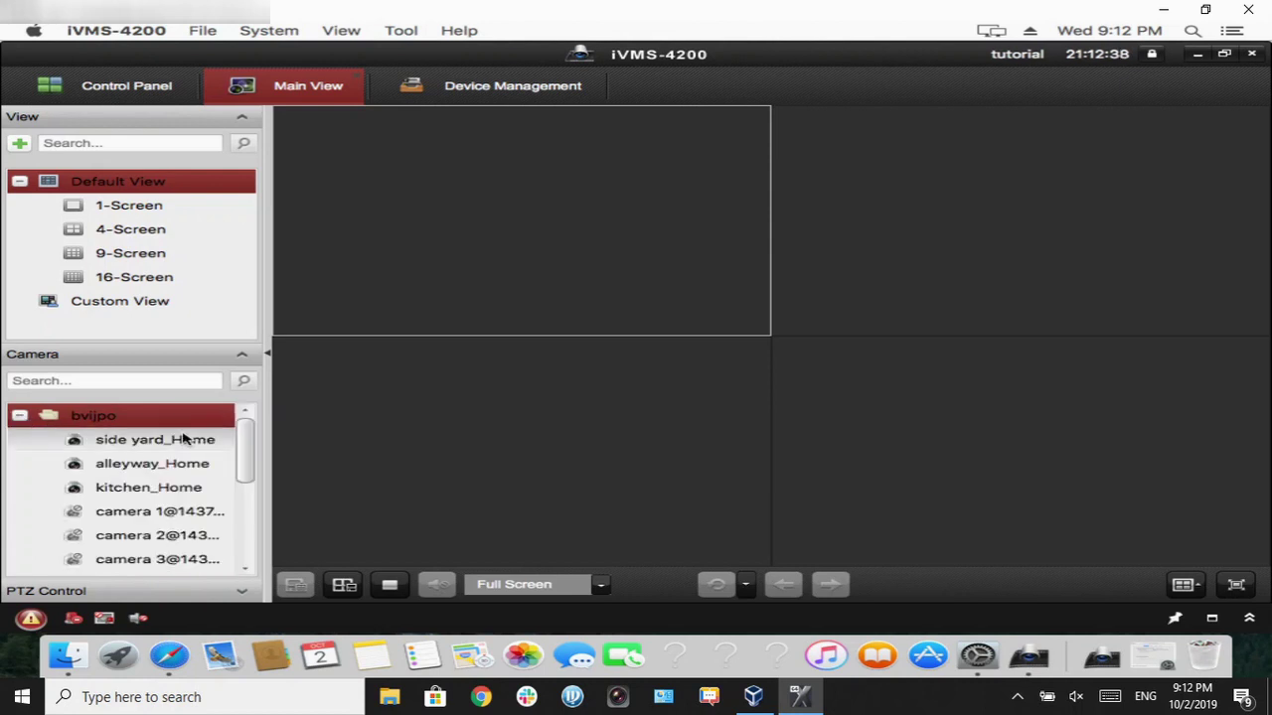
drag(243, 459, 244, 558)
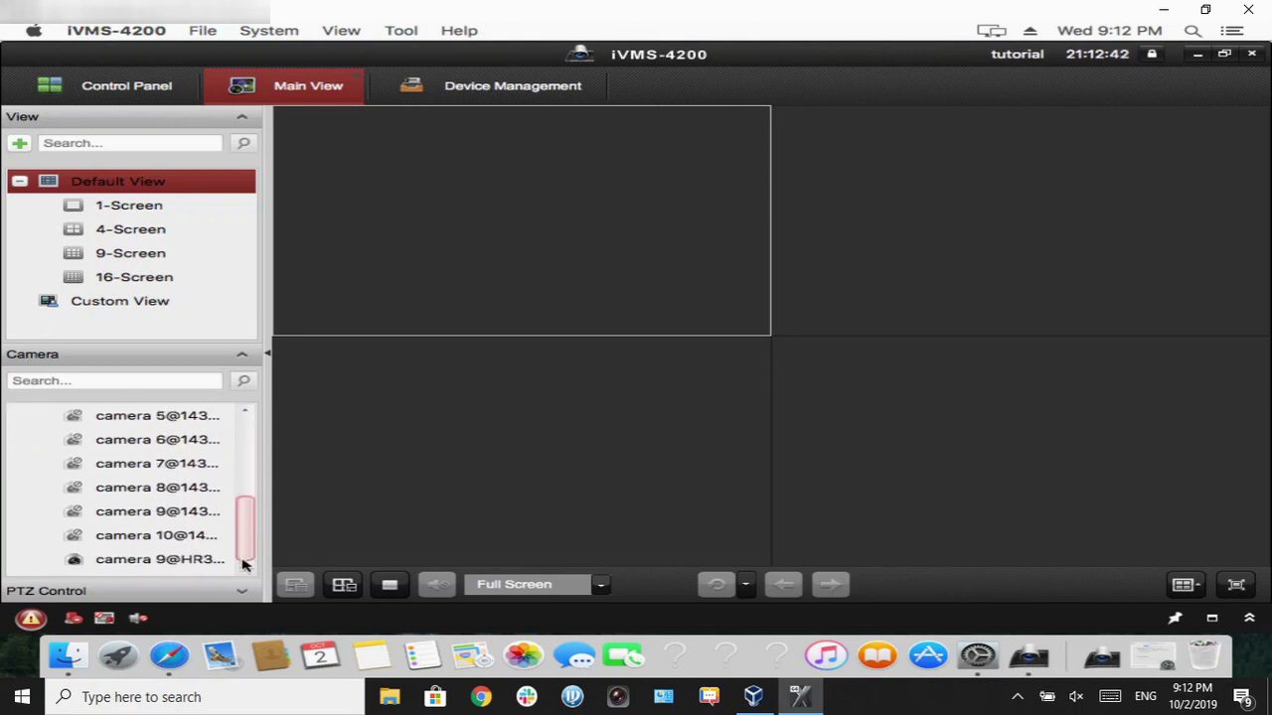
click(190, 562)
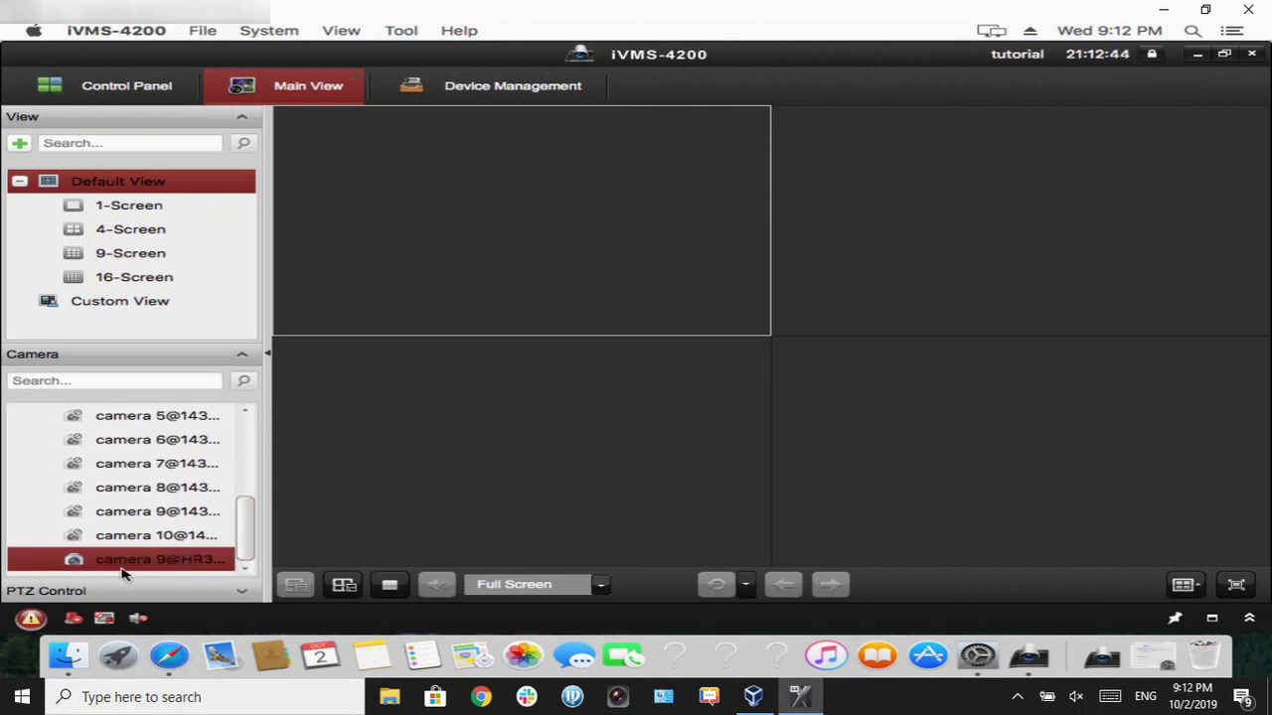